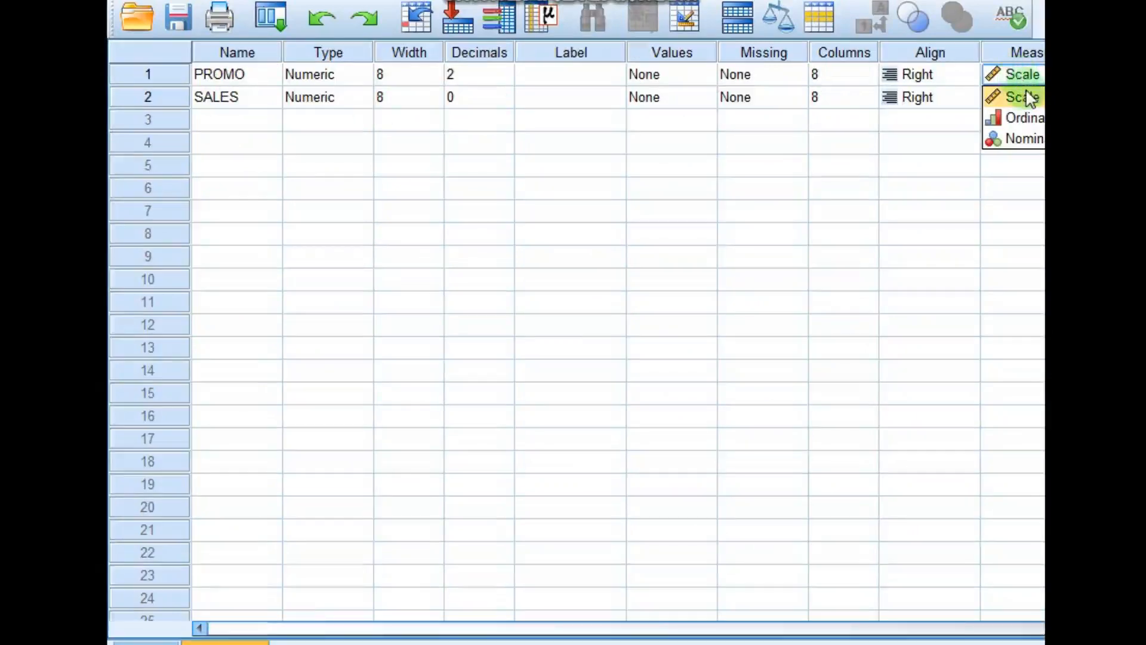
- Set the SALES variable's measurement level to Scale and switch to the data view
left_click(1028, 98)
left_click(256, 77)
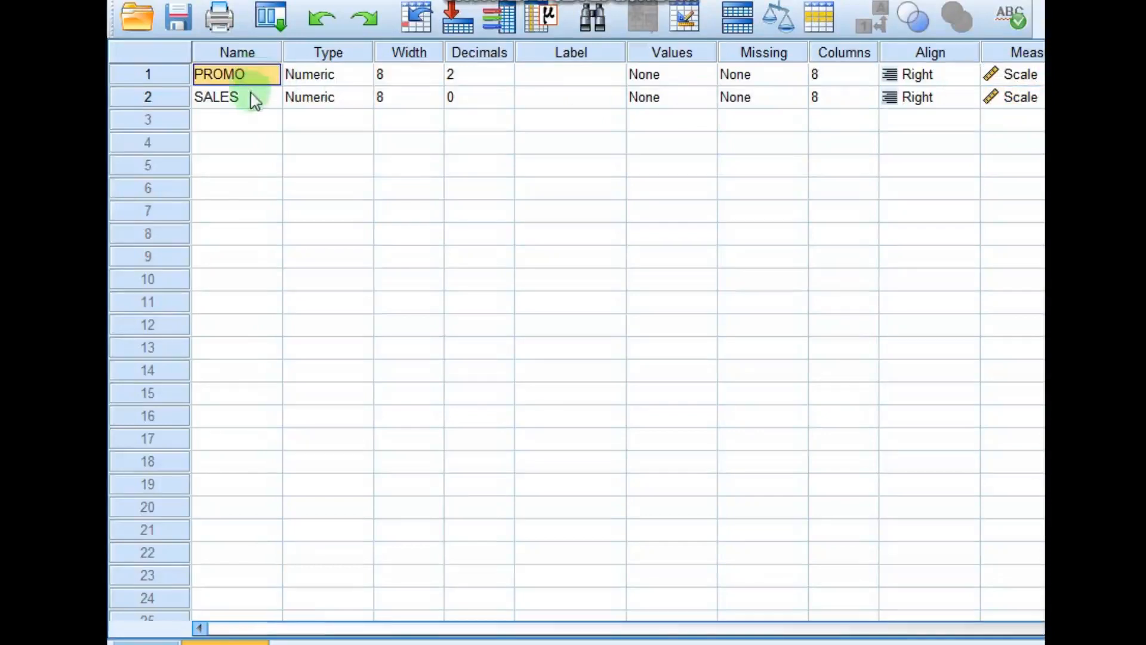
left_click(255, 100)
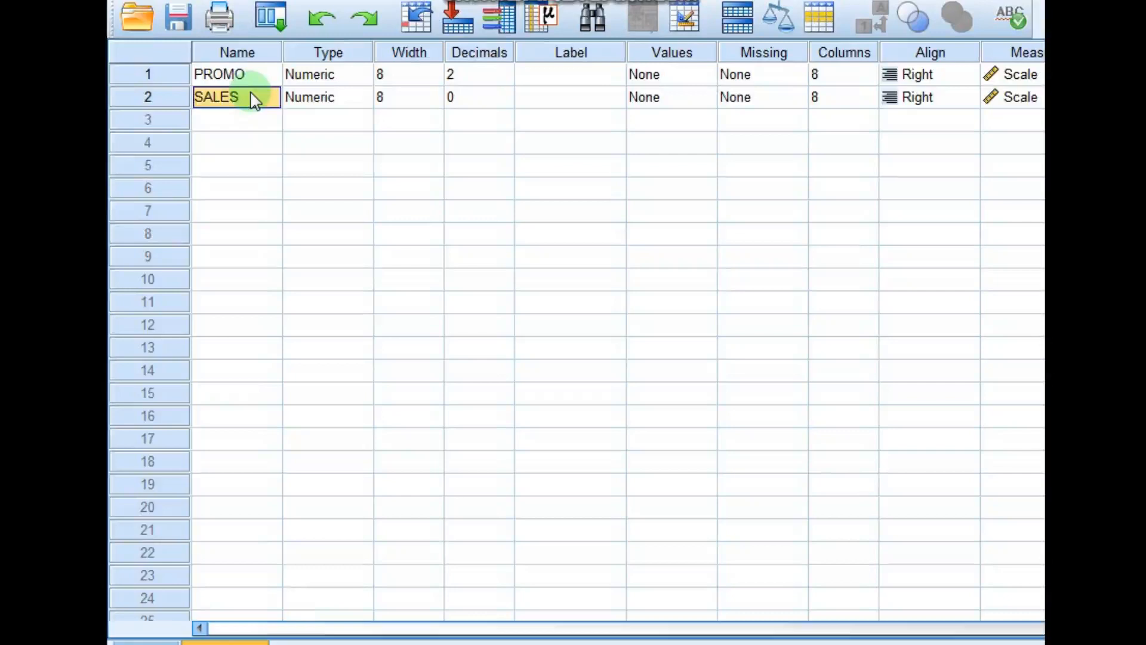
left_click(154, 640)
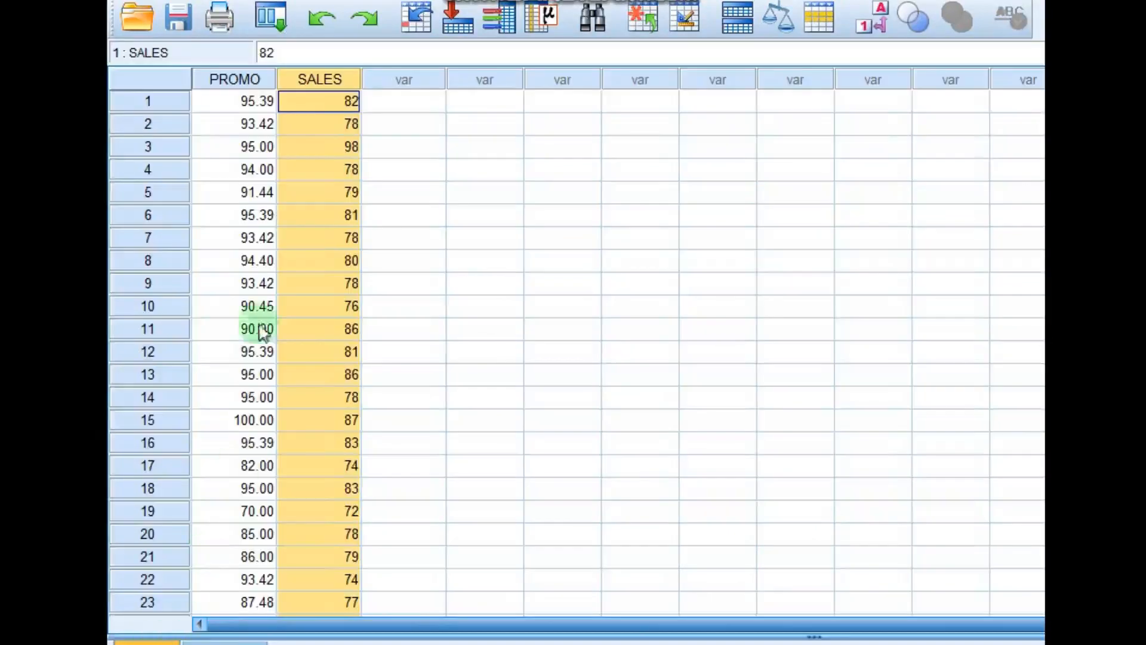
- Review the PROMO and SALES values across all cases in the data view
left_click(238, 103)
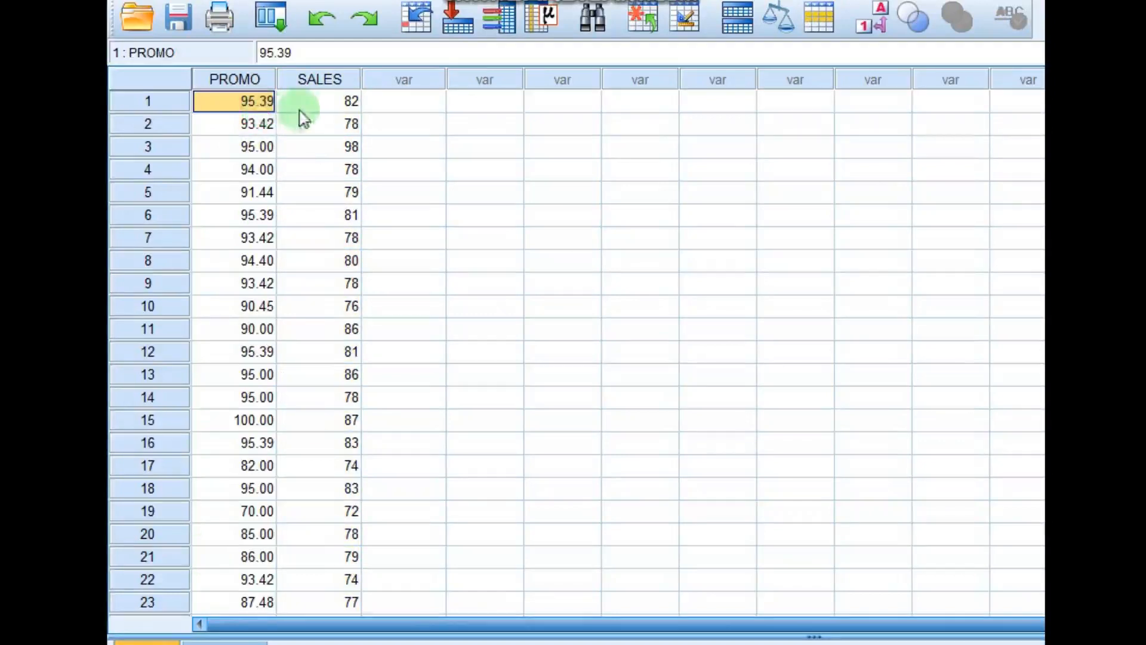
left_click(317, 103)
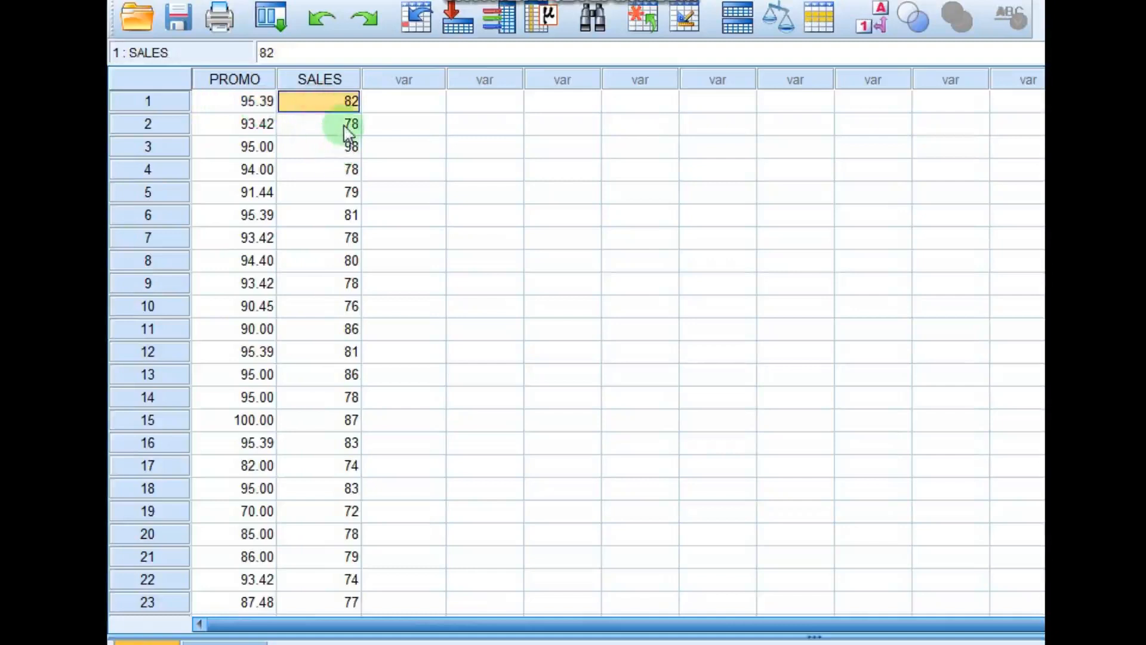
left_click(197, 124)
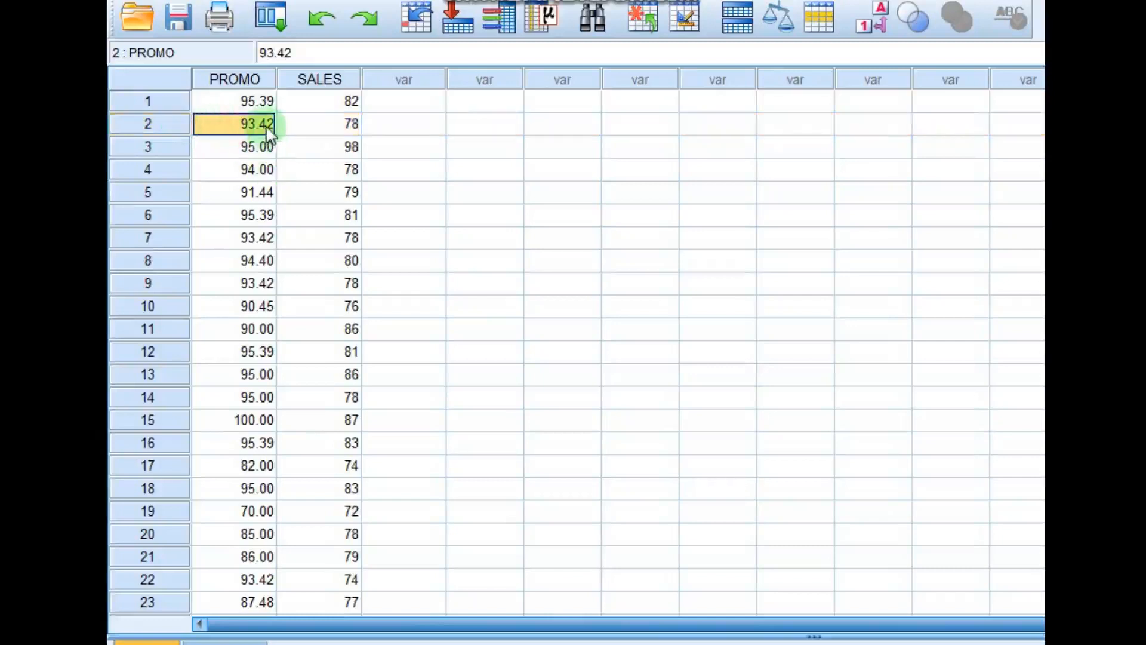
left_click(319, 128)
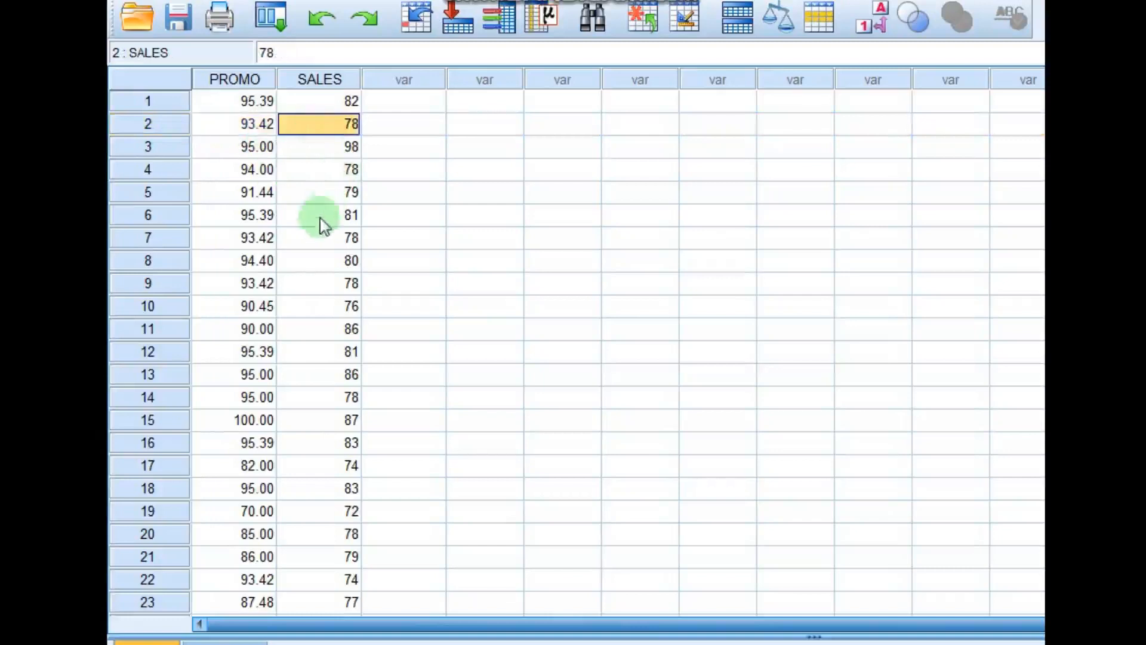
left_click(247, 103)
left_click_drag(250, 128, 248, 441)
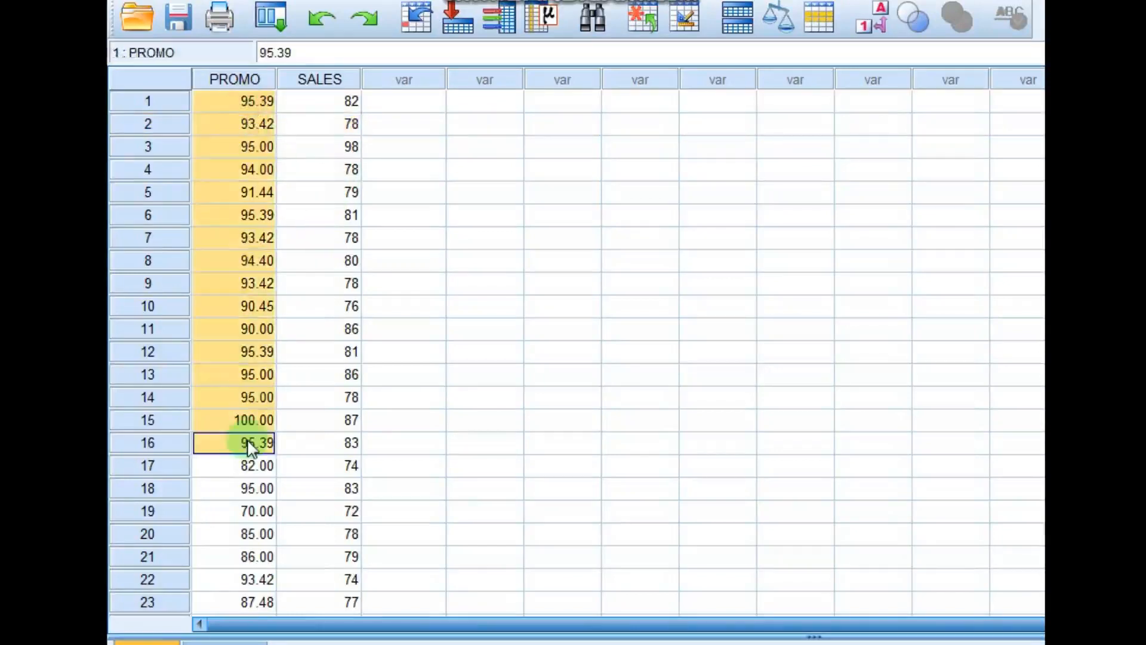
scroll(256, 306, "down", 1)
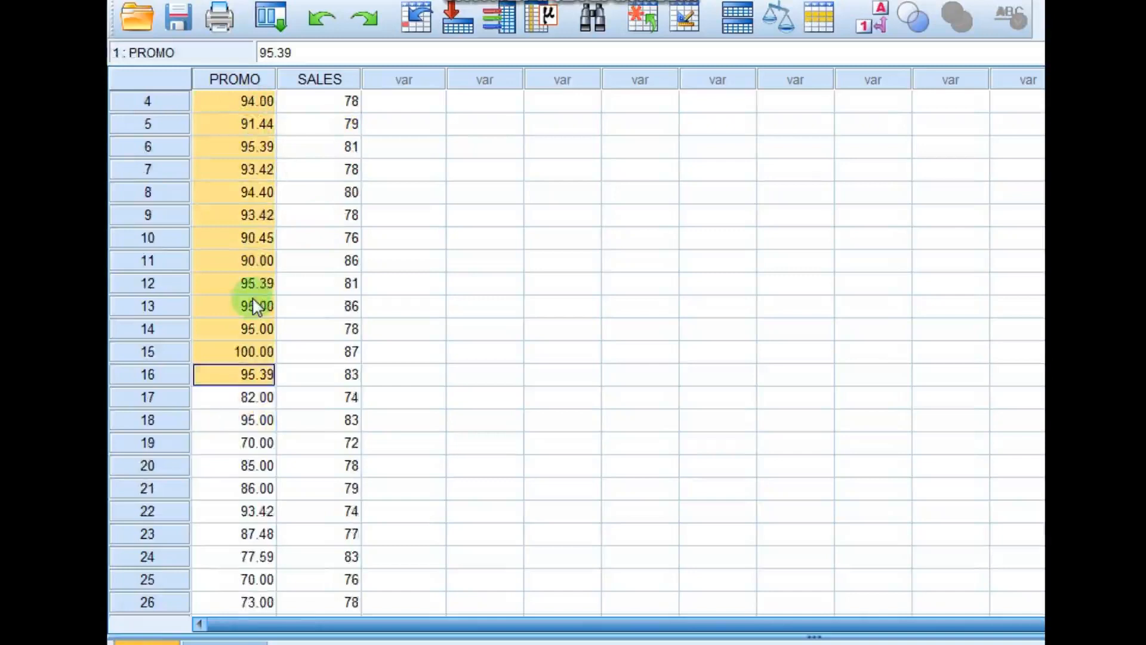
scroll(257, 305, "up", 1)
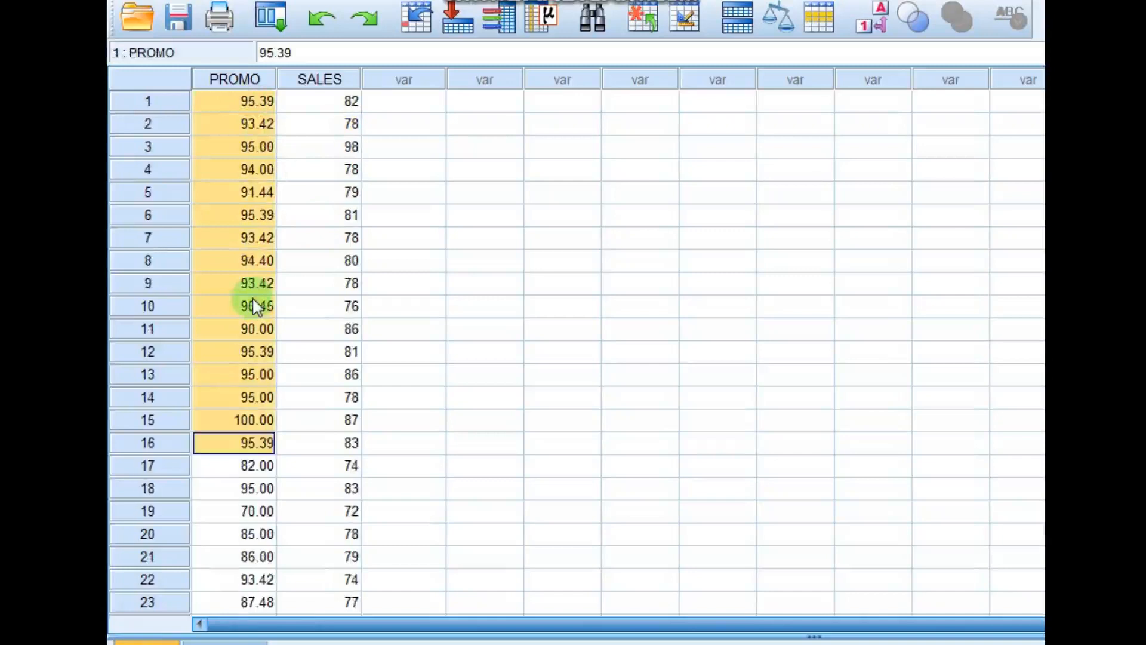
left_click(182, 104)
scroll(263, 215, "down", 6)
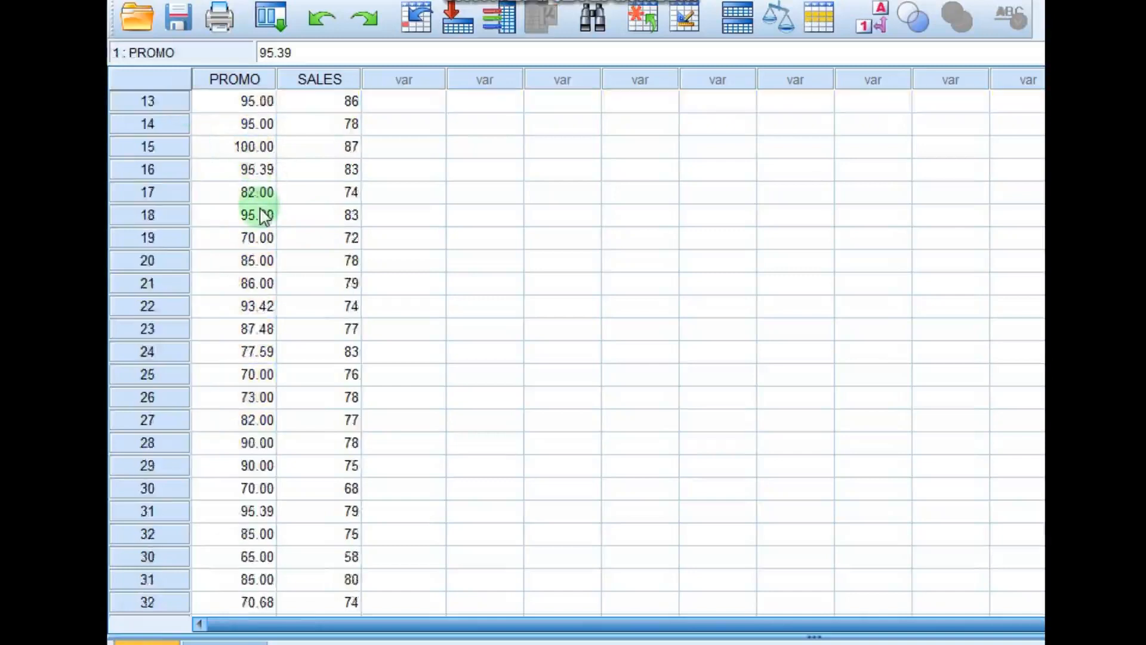
left_click(158, 486)
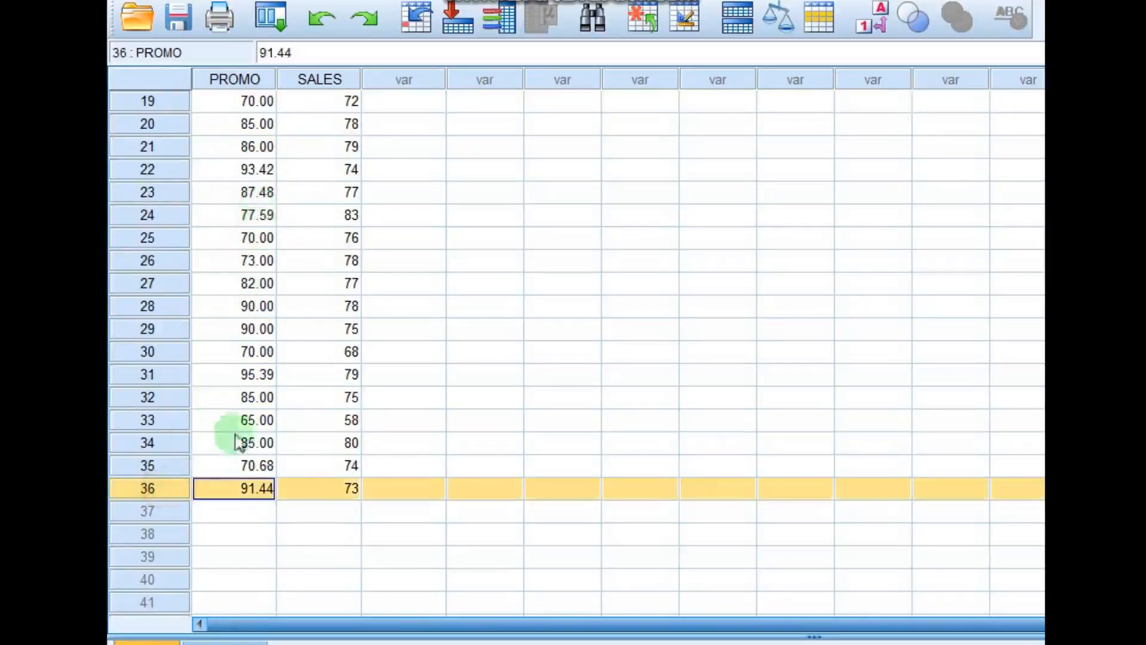
scroll(241, 358, "up", 6)
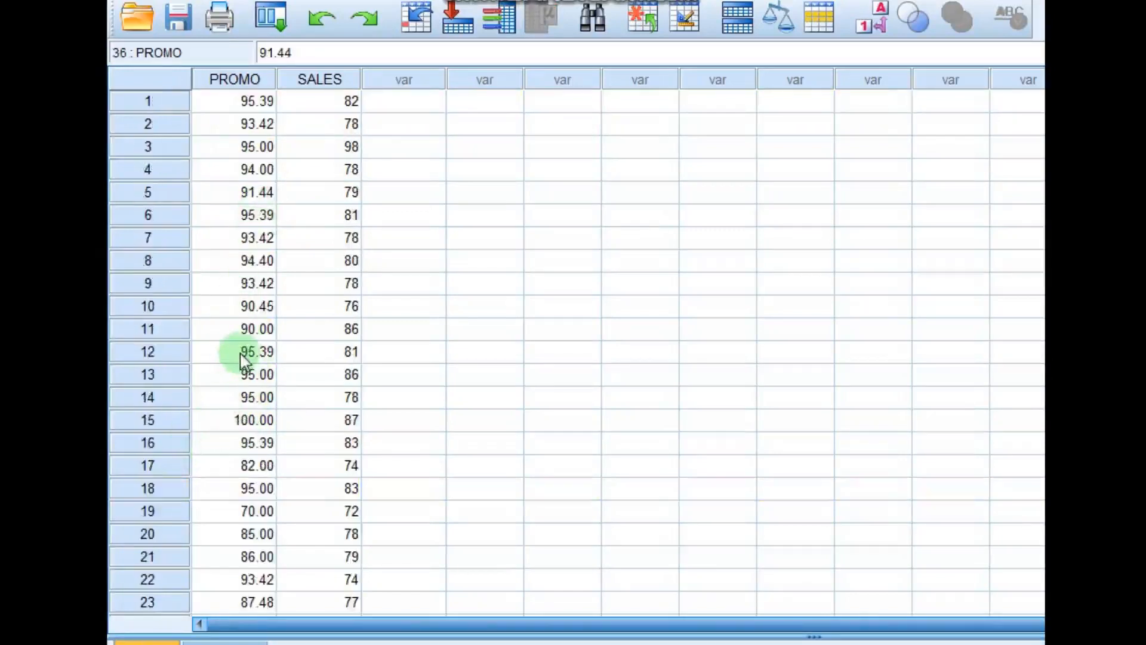
left_click(249, 79)
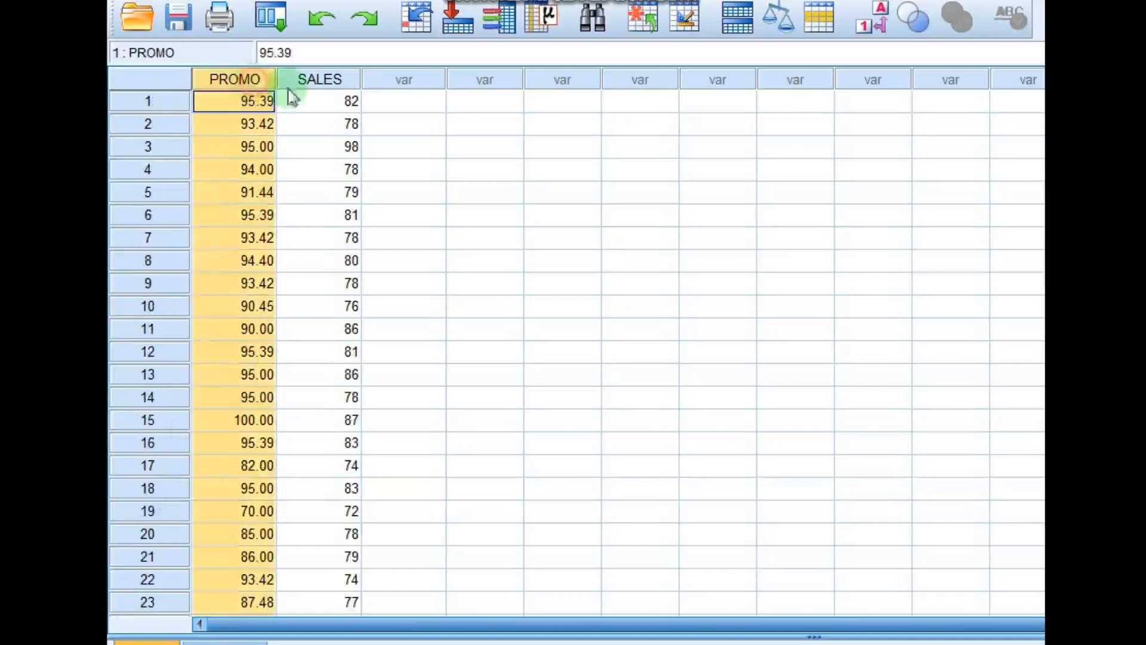
left_click(322, 80)
left_click(252, 85)
left_click(313, 87)
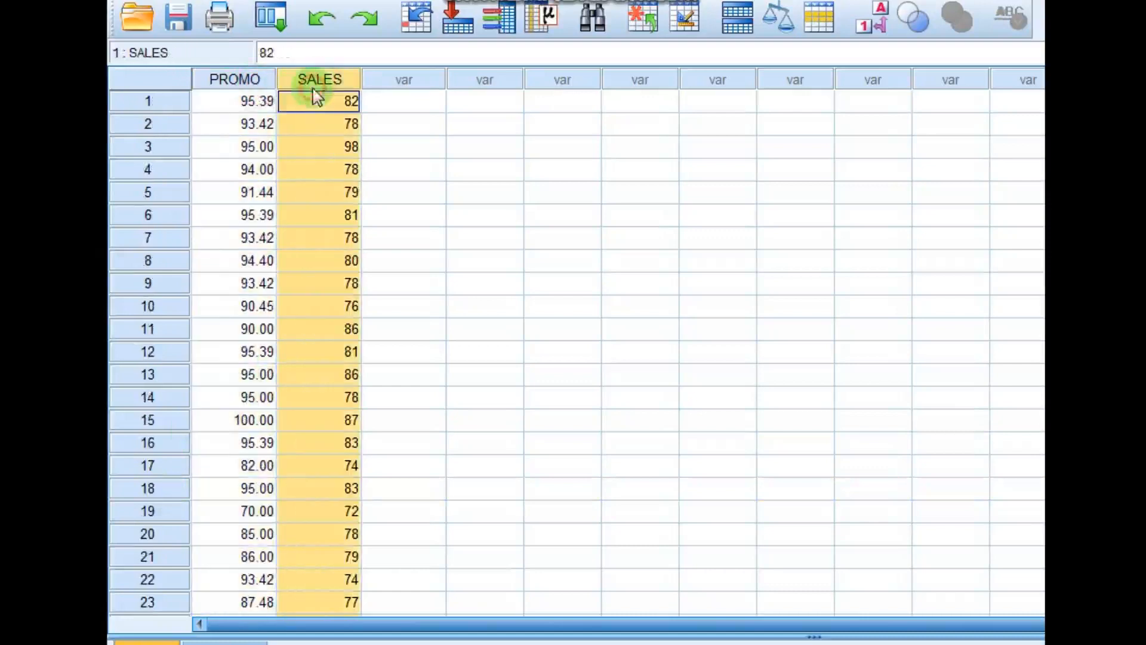
left_click(248, 83)
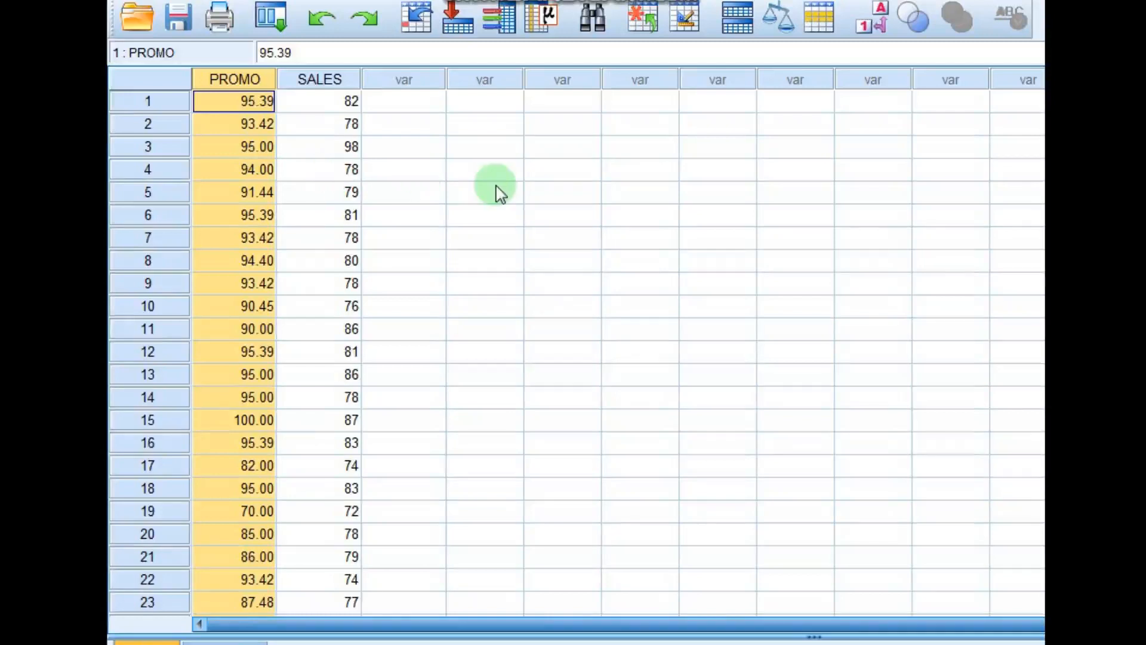
left_click(336, 103)
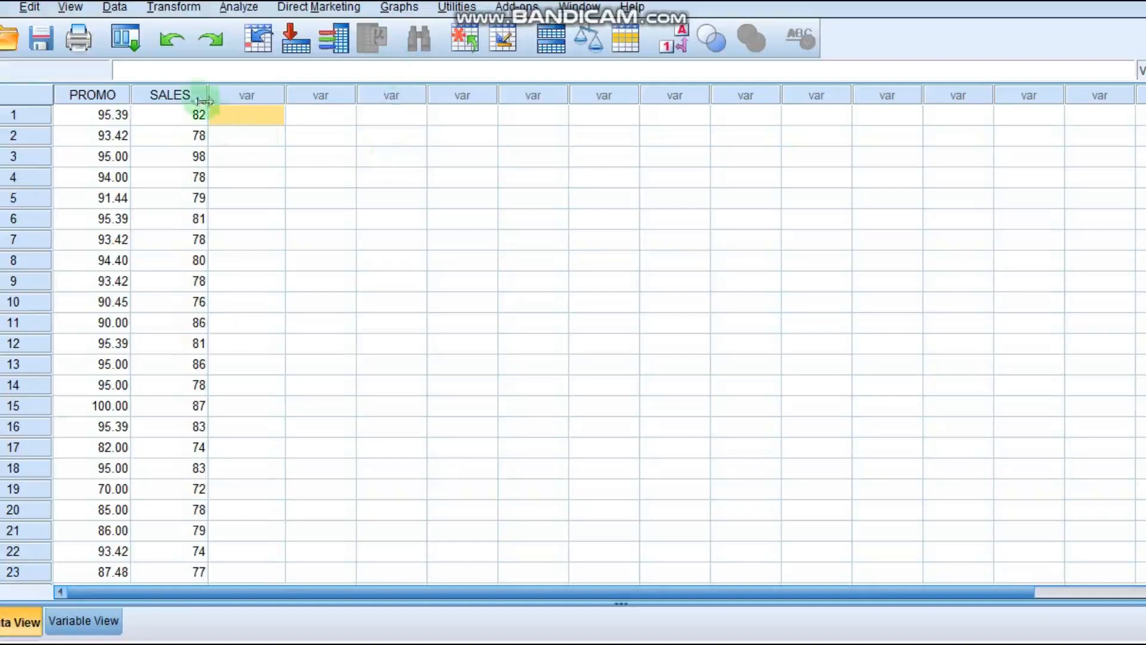
- Create a simple scatterplot with SALES on the Y axis and PROMO on the X axis
left_click(405, 9)
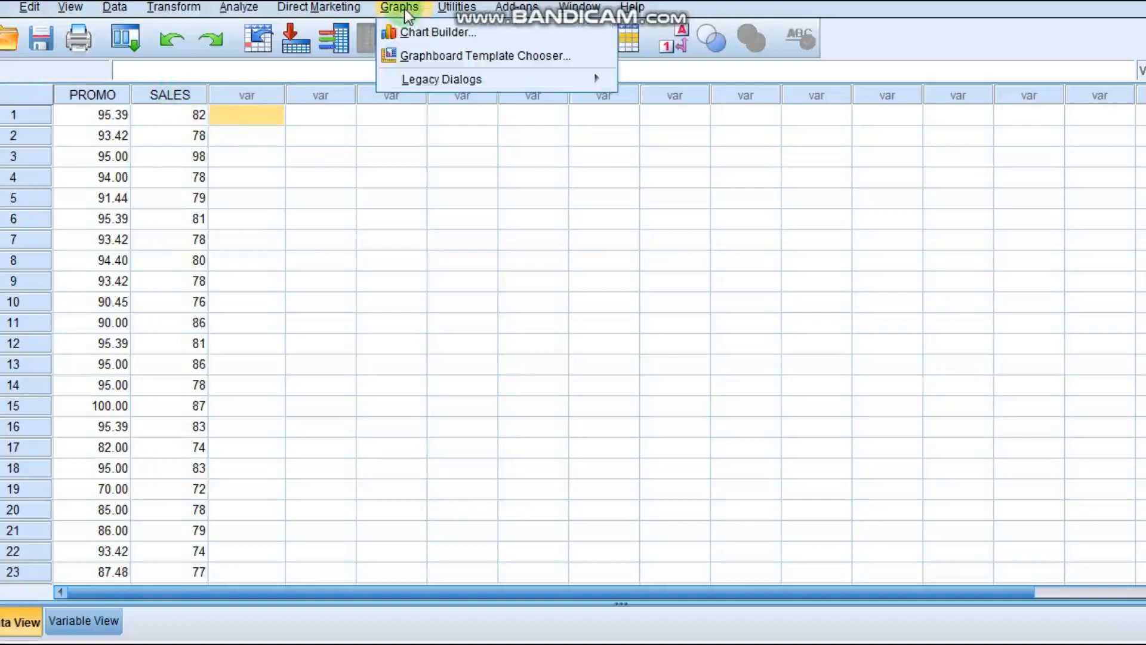
mouse_move(430, 83)
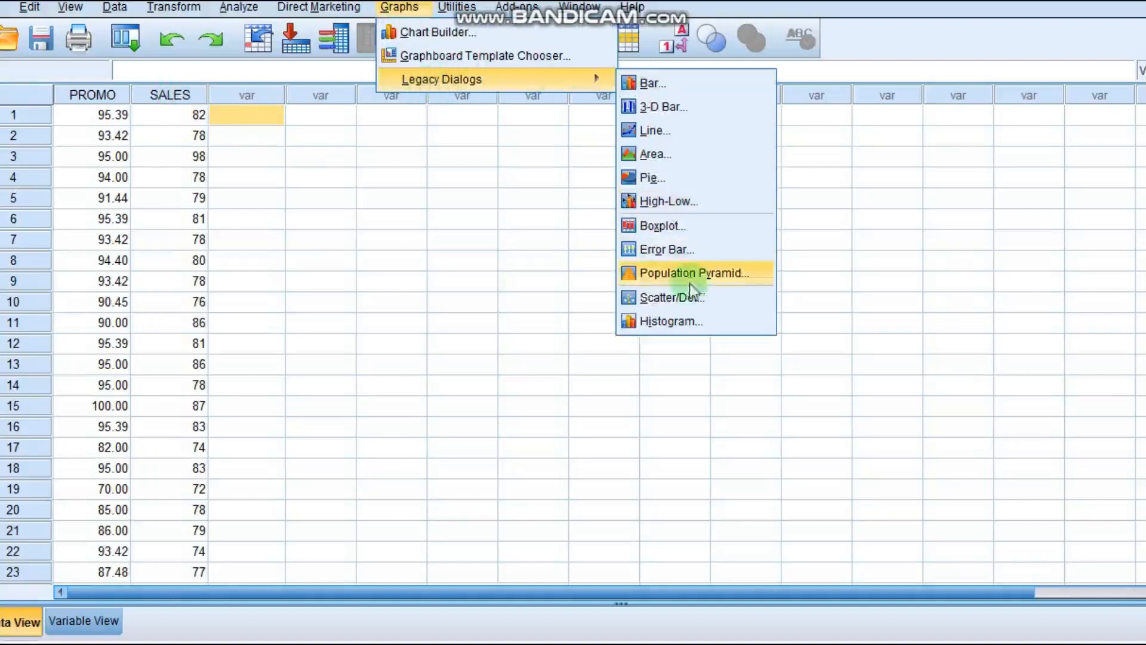
left_click(691, 299)
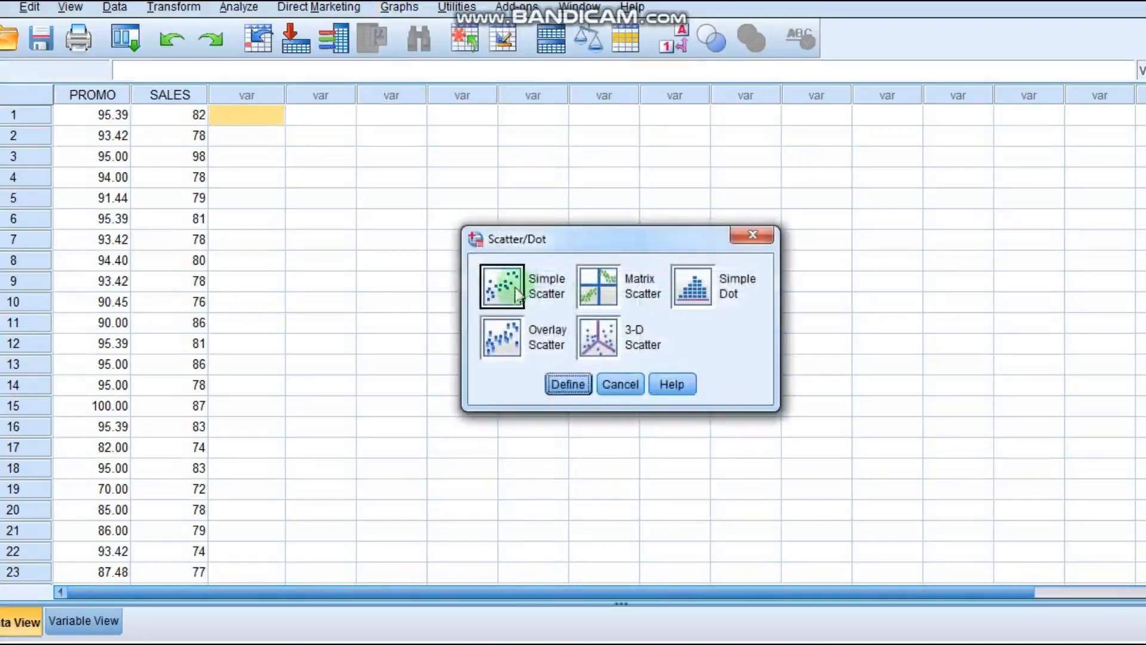
left_click(509, 289)
left_click(570, 386)
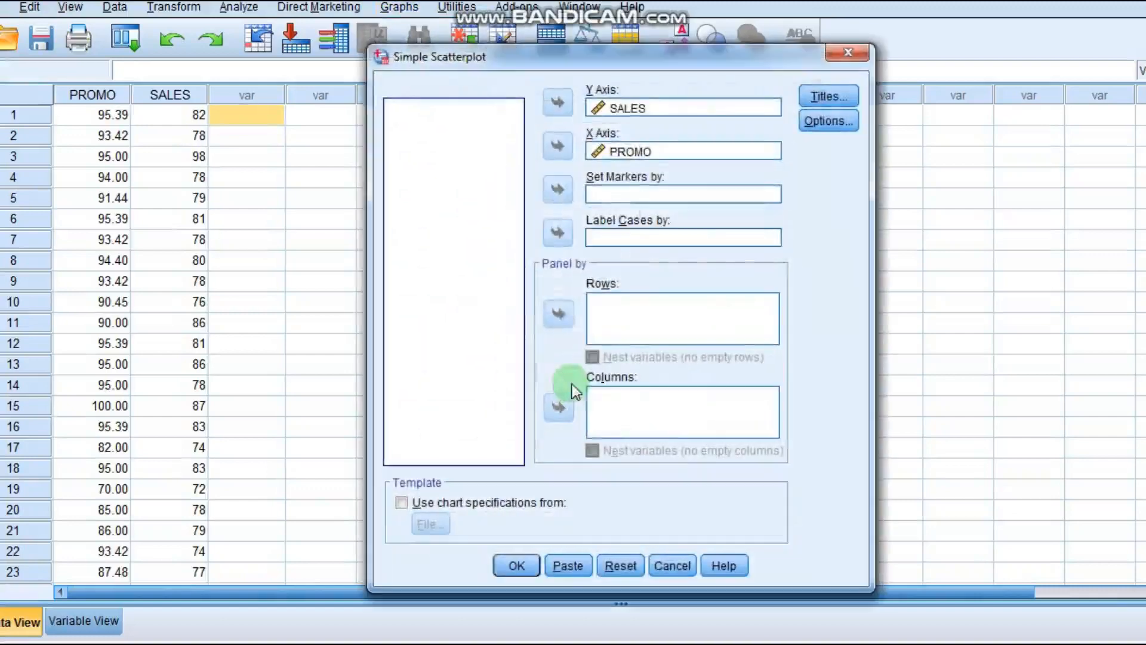
left_click(629, 107)
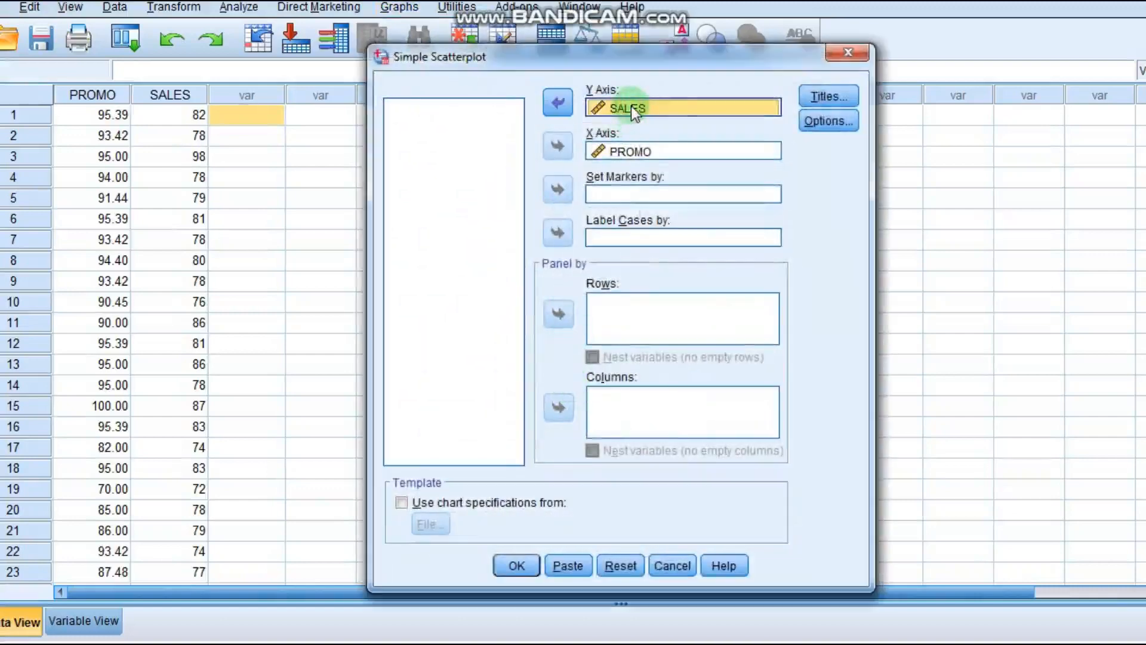
left_click(650, 149)
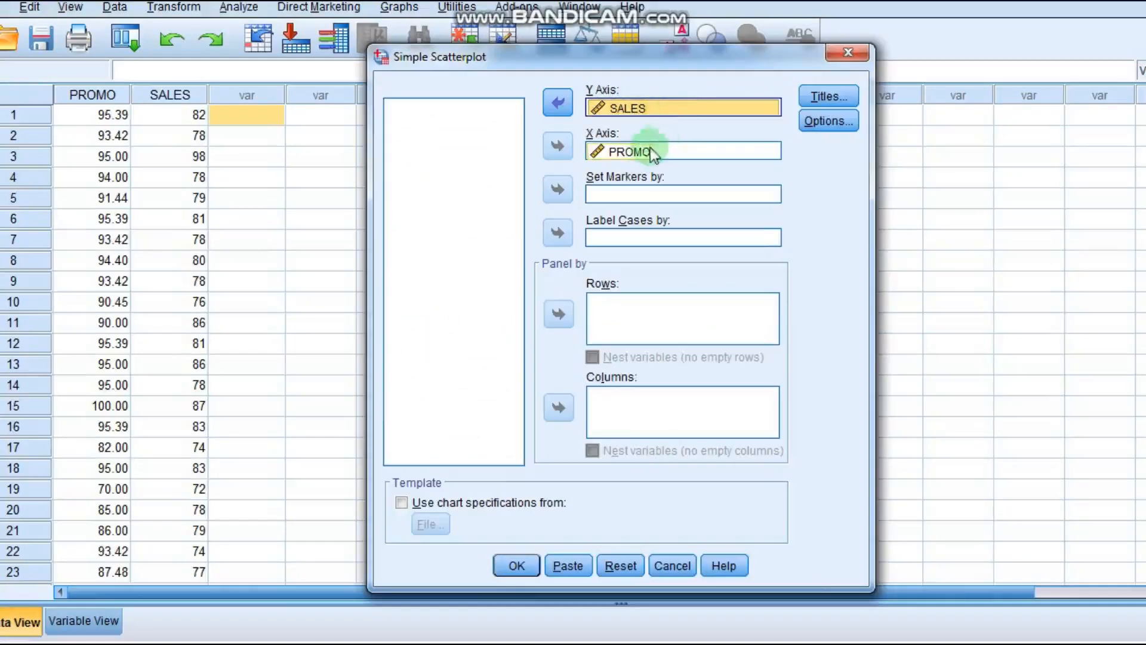
left_click(700, 152)
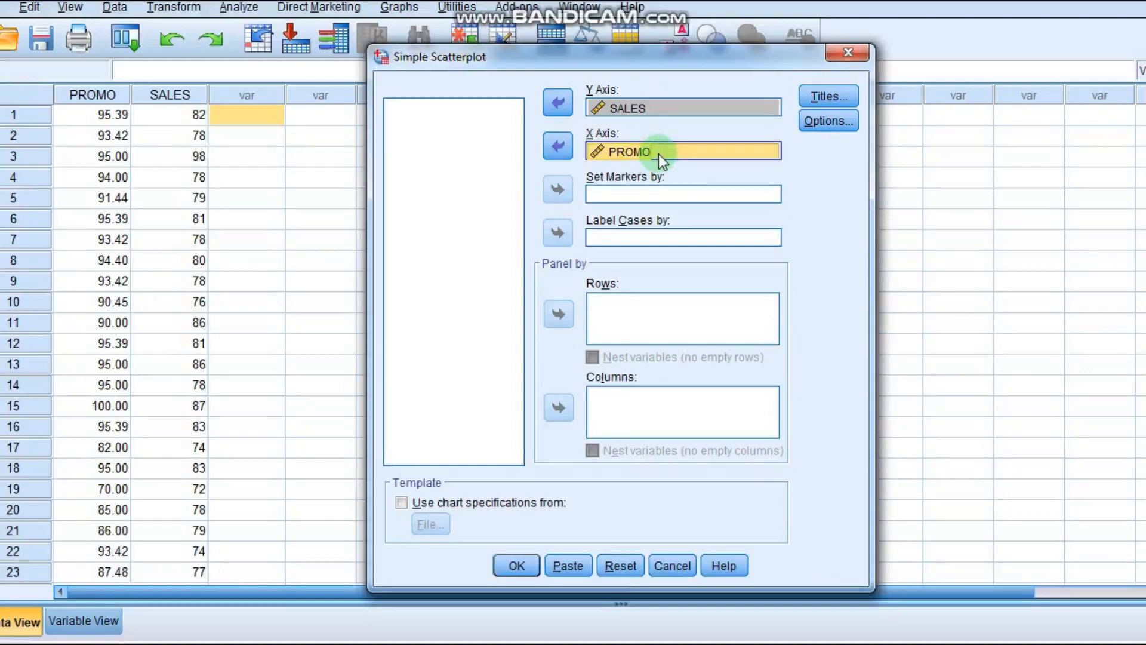
left_click(517, 566)
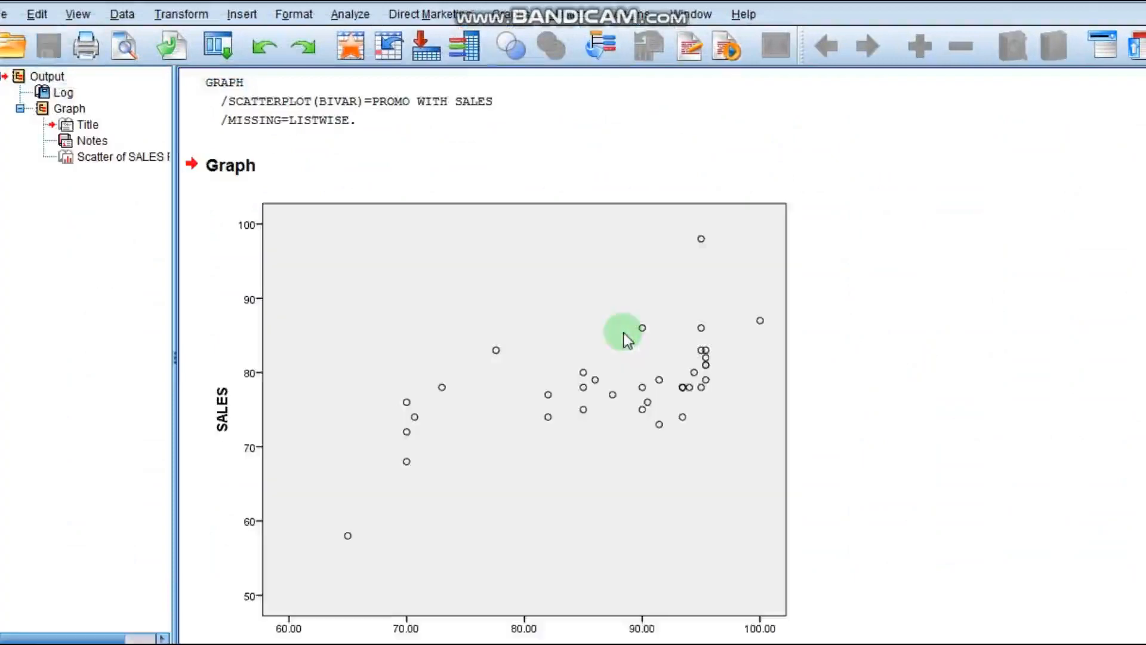
- Add a reference line from an equation to the scatterplot in the Chart Editor and close the editor
double_click(648, 318)
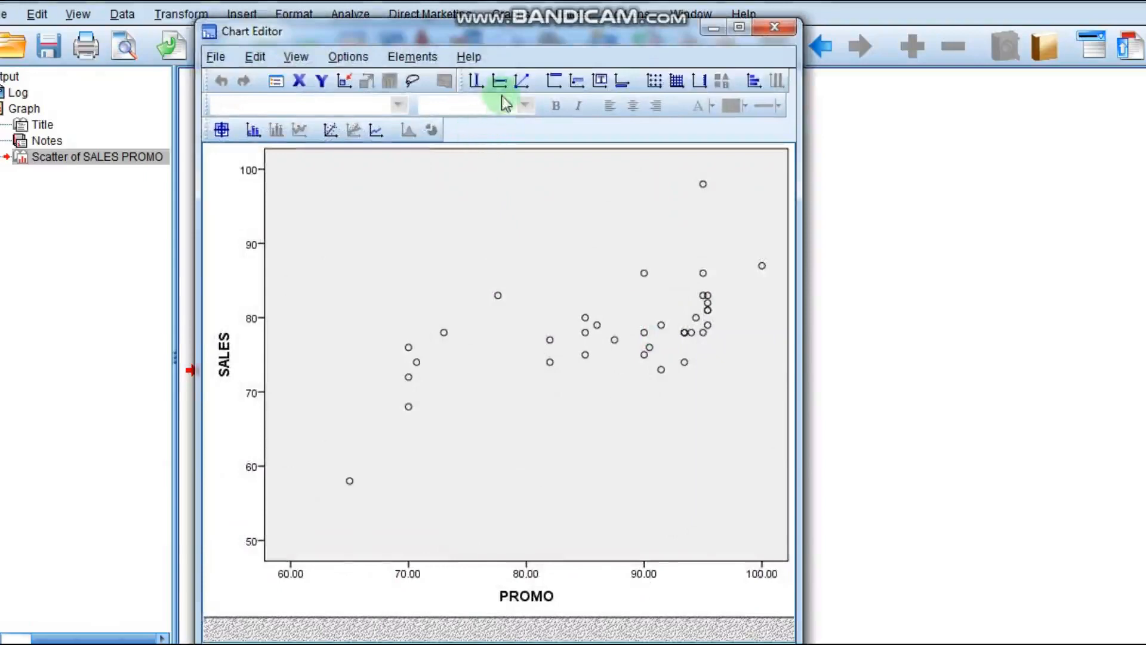
left_click(521, 82)
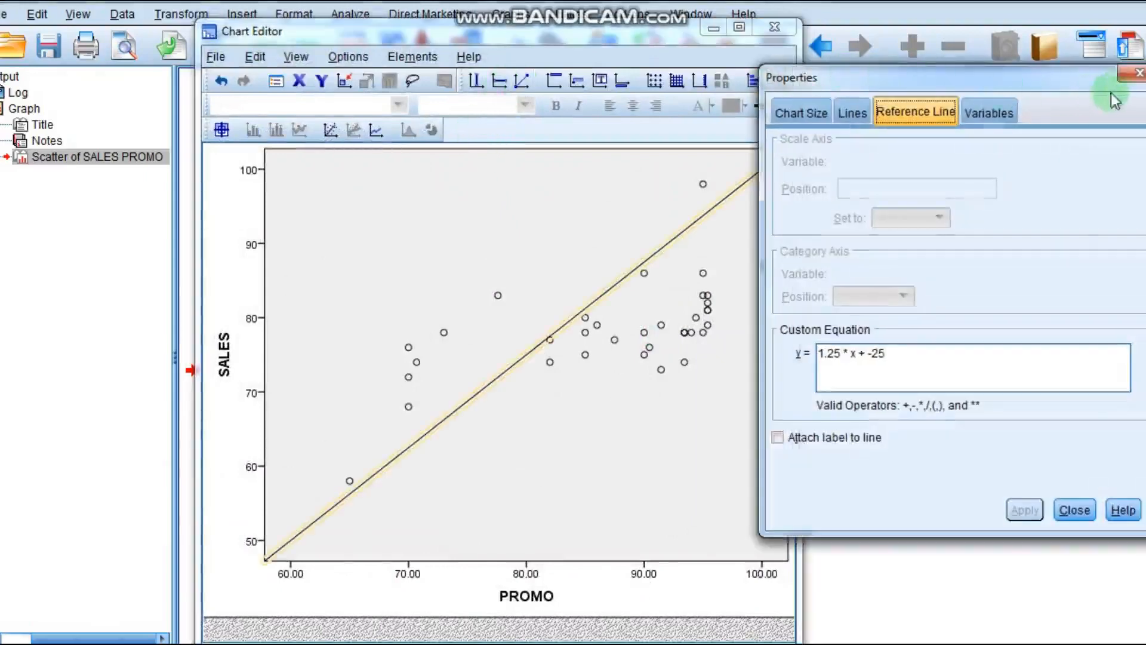
left_click(1138, 74)
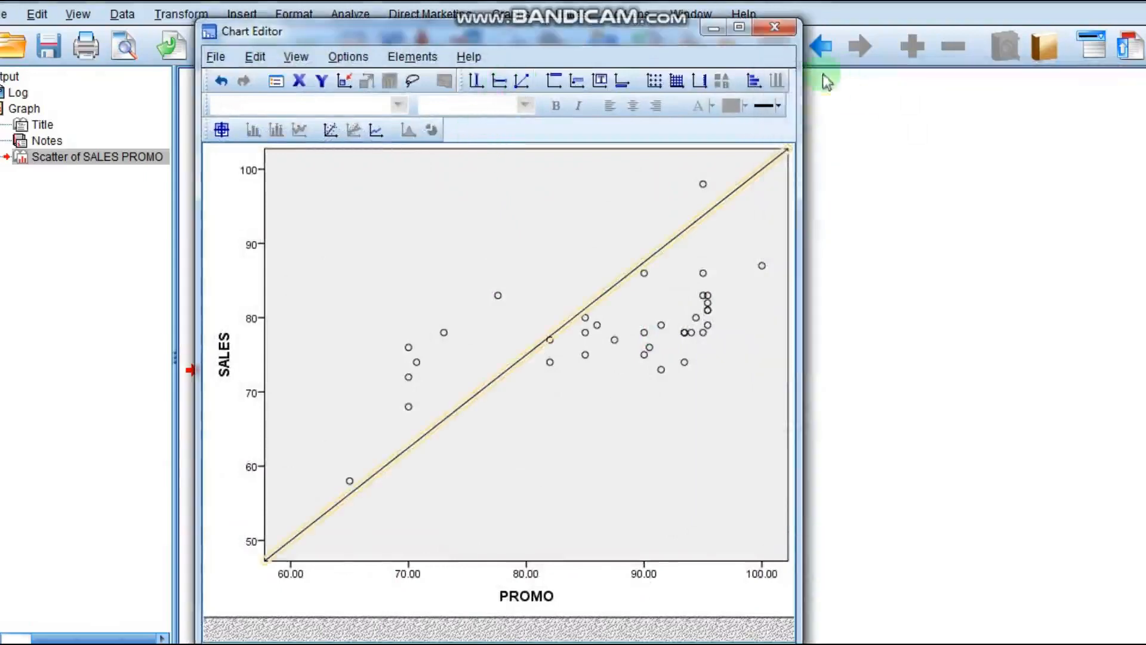
left_click(775, 27)
left_click(902, 328)
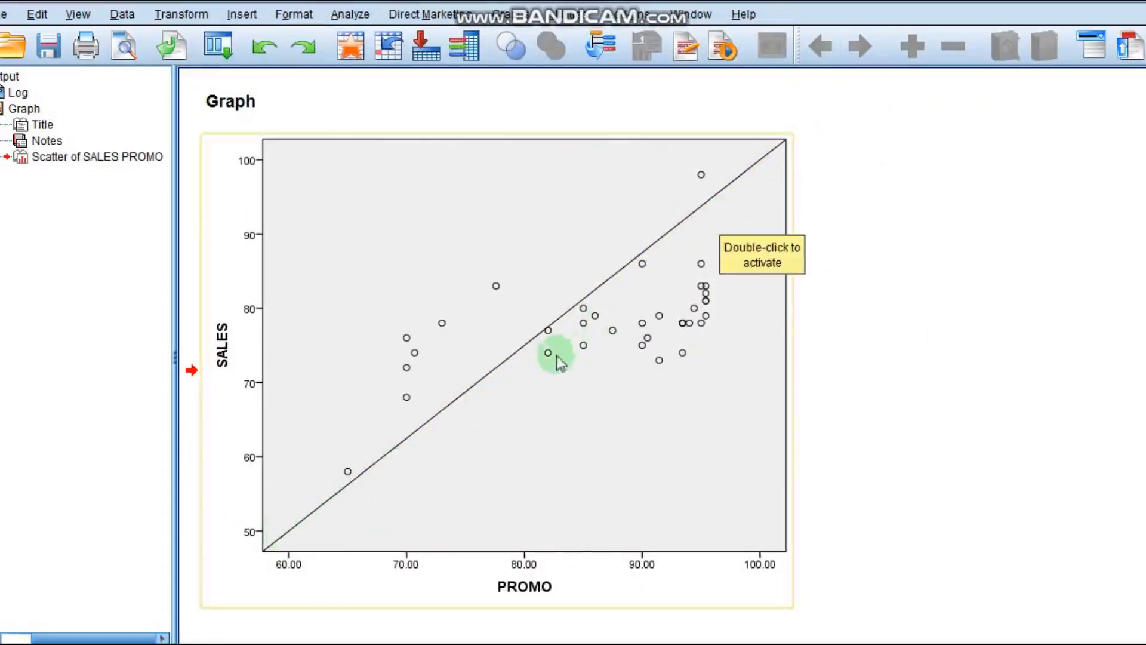
left_click(274, 537)
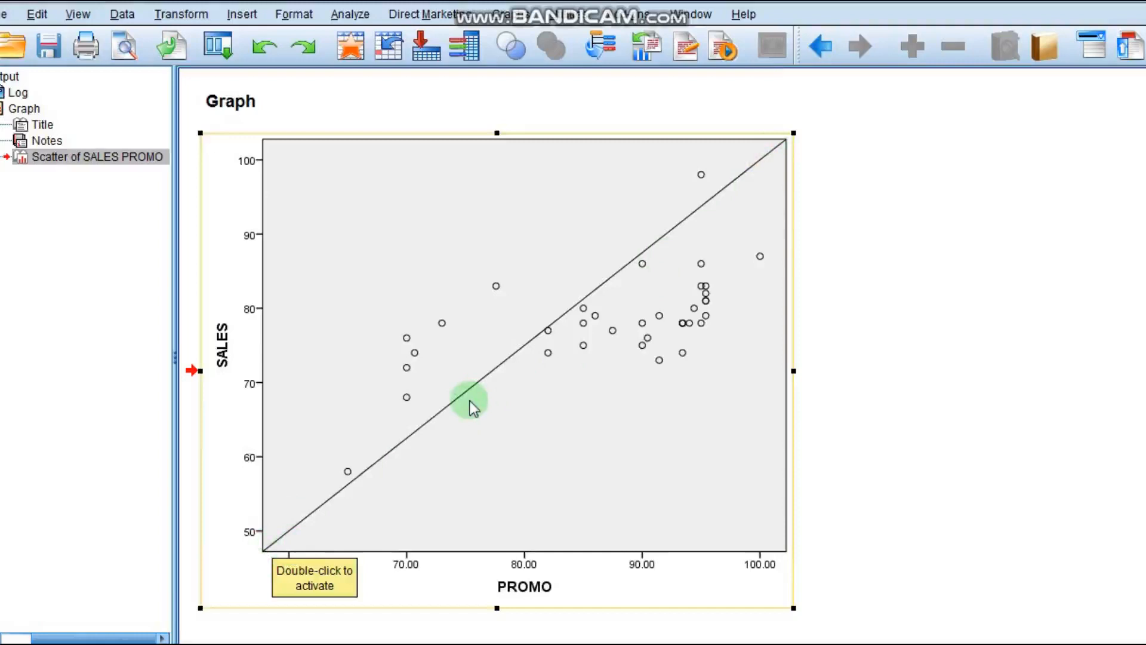
left_click(918, 354)
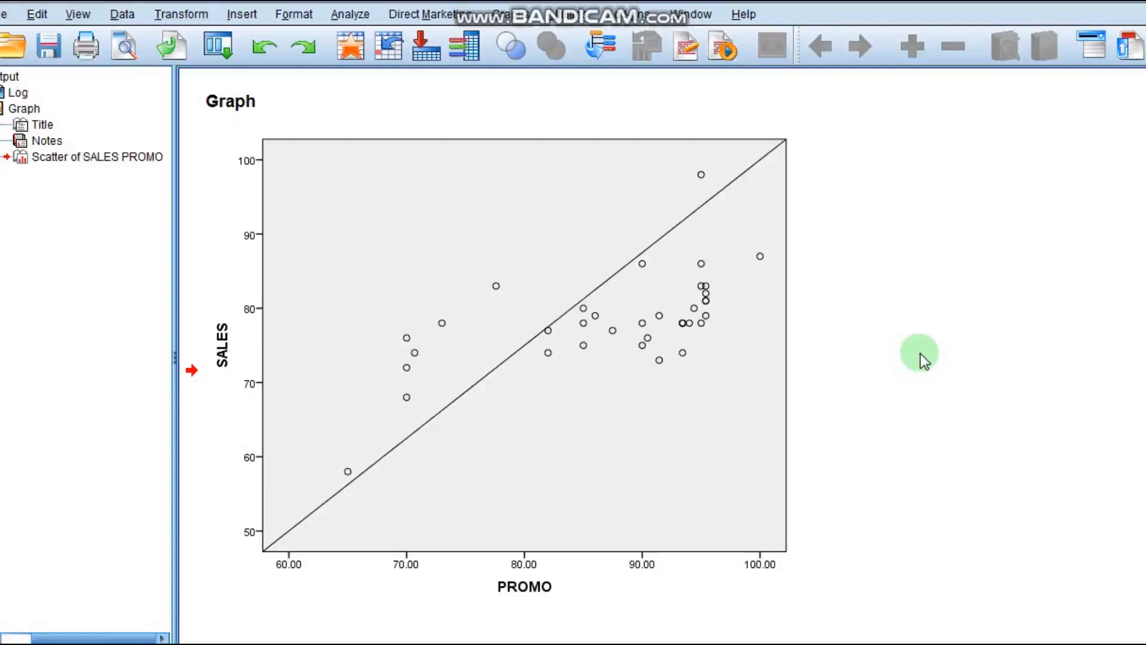
left_click(772, 235)
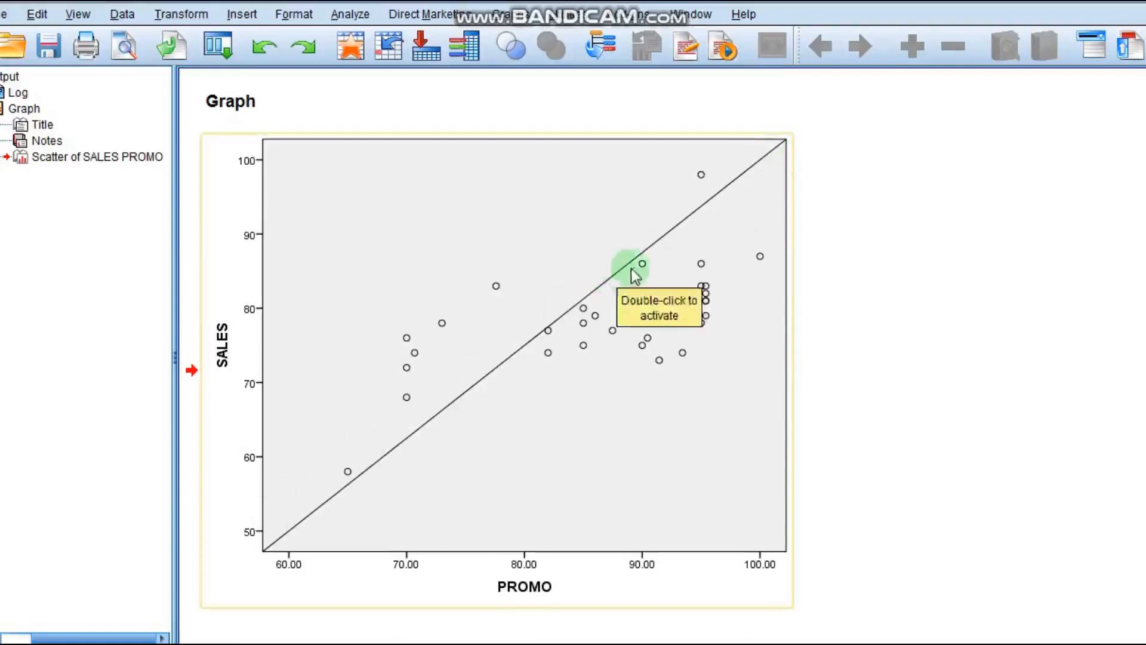
left_click(916, 270)
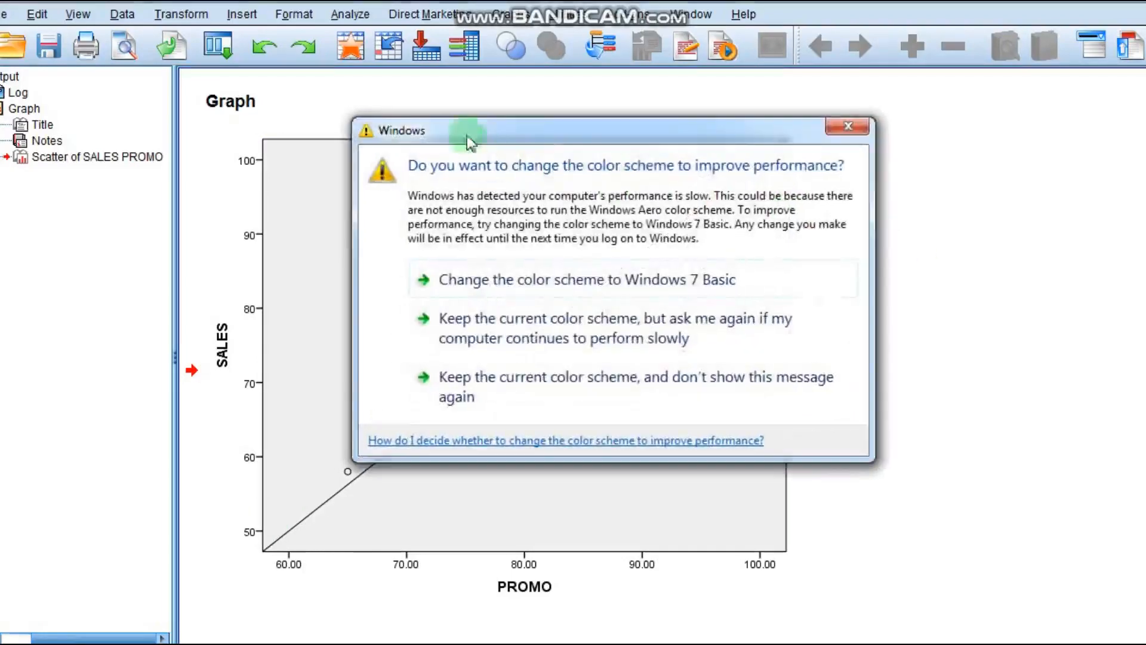
left_click(848, 129)
- Run Means with SALES as dependent and PROMO as independent, including the ANOVA table with eta and the test for linearity
left_click(354, 16)
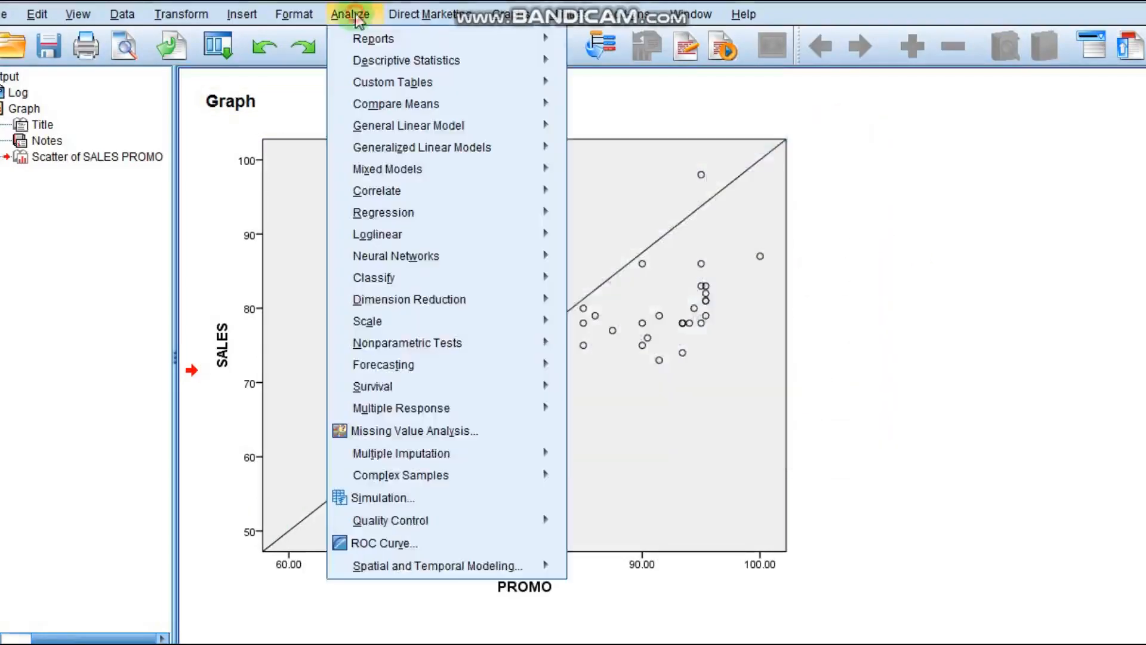
mouse_move(401, 106)
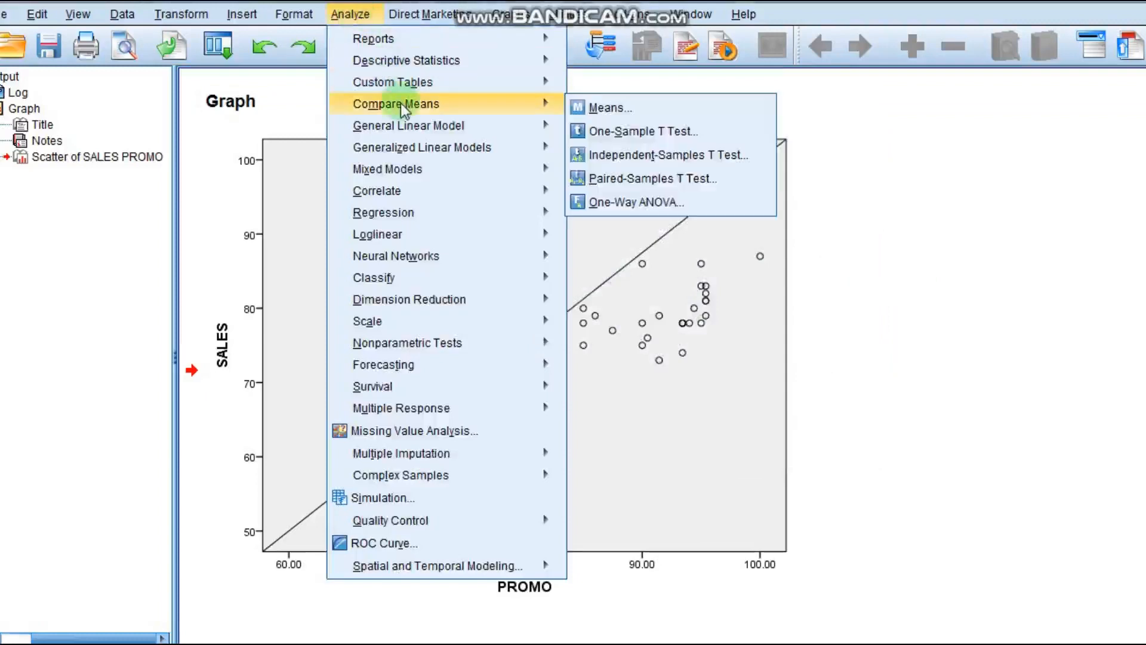
left_click(619, 107)
left_click(561, 215)
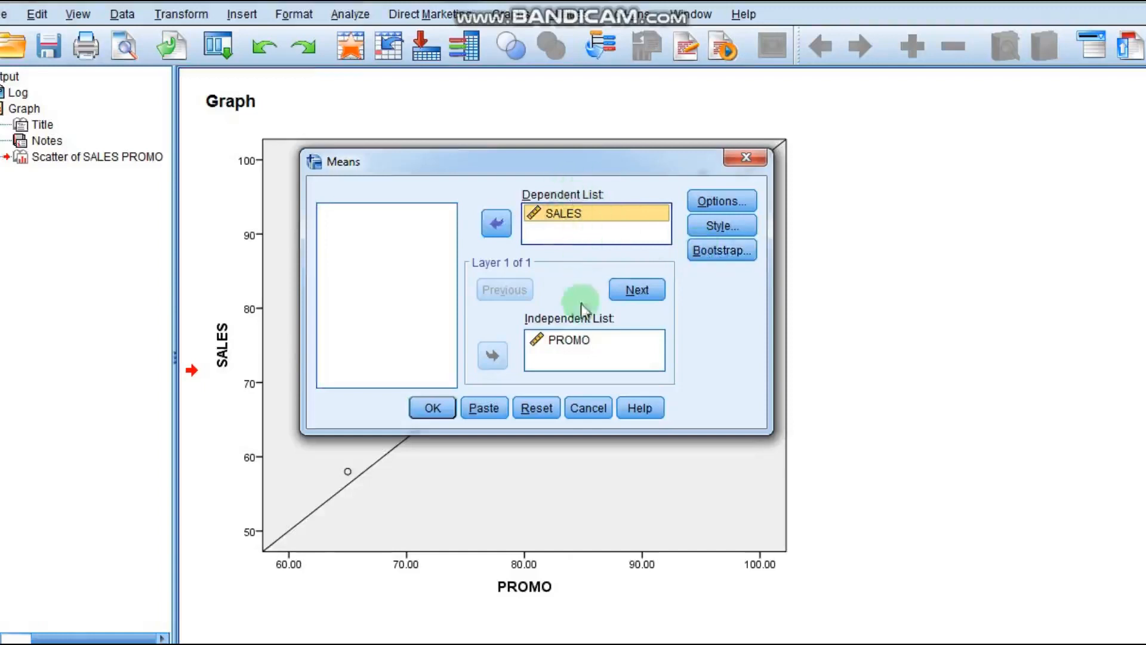
left_click(576, 349)
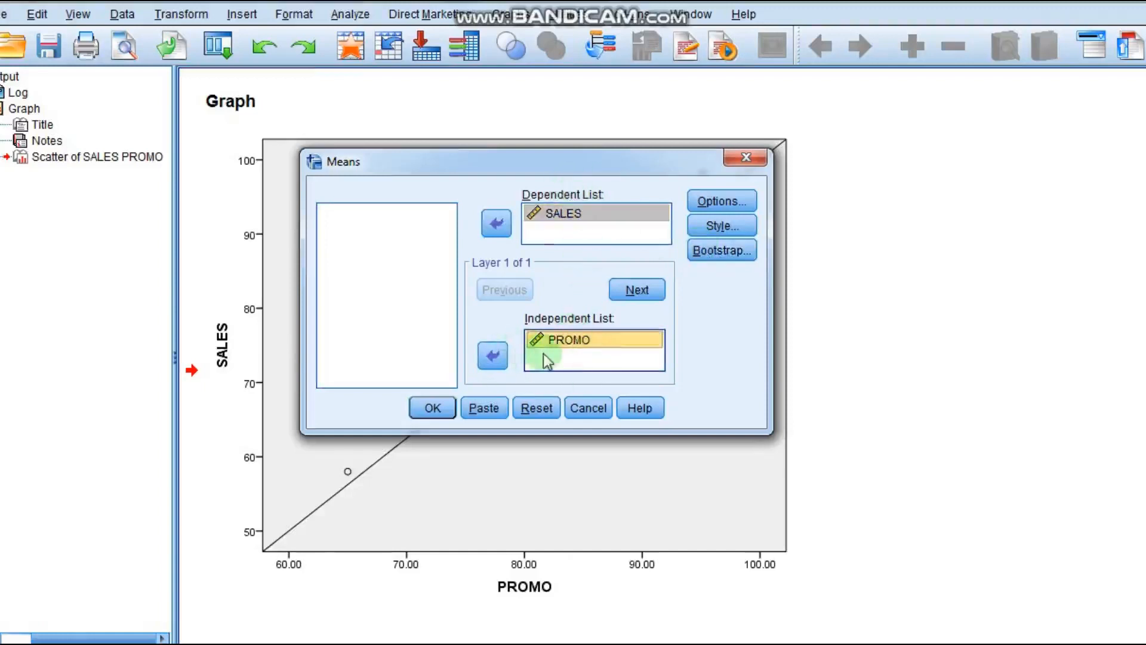
left_click(703, 205)
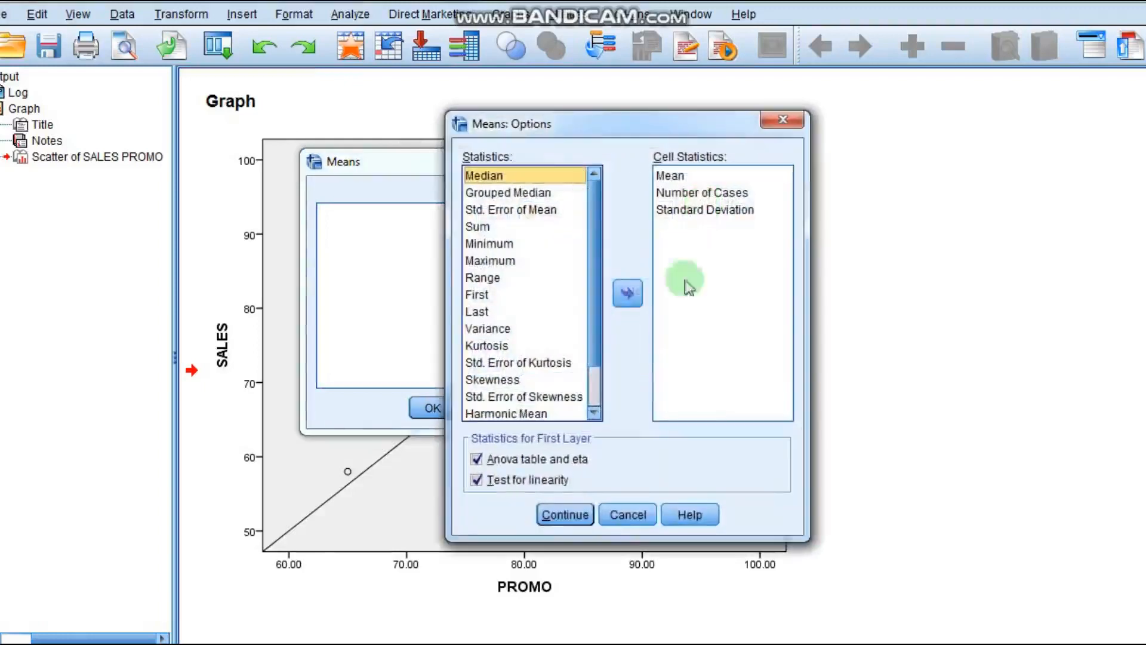
left_click(528, 458)
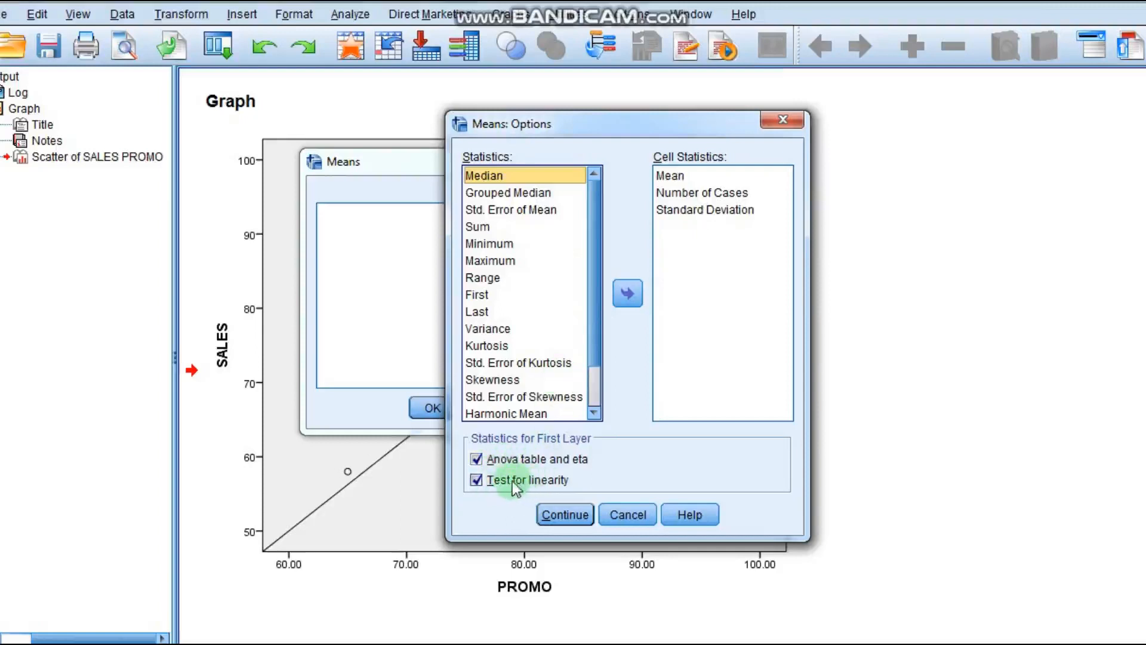
left_click(566, 516)
left_click(432, 418)
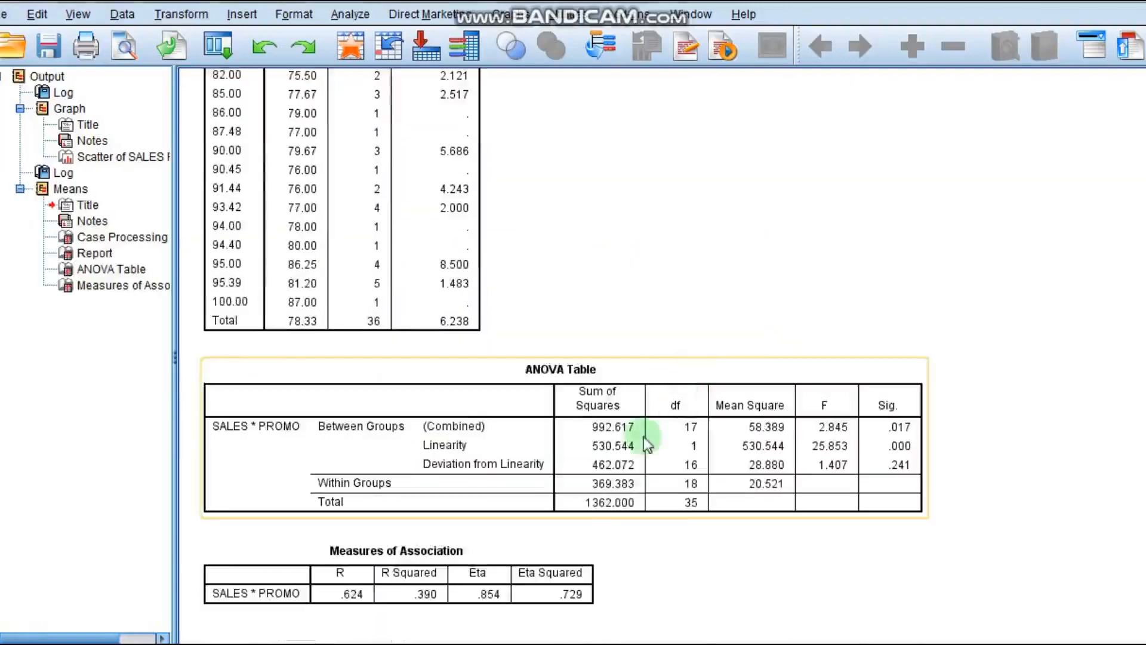
- Examine the ANOVA table and measures of association in the Means output
left_click(638, 435)
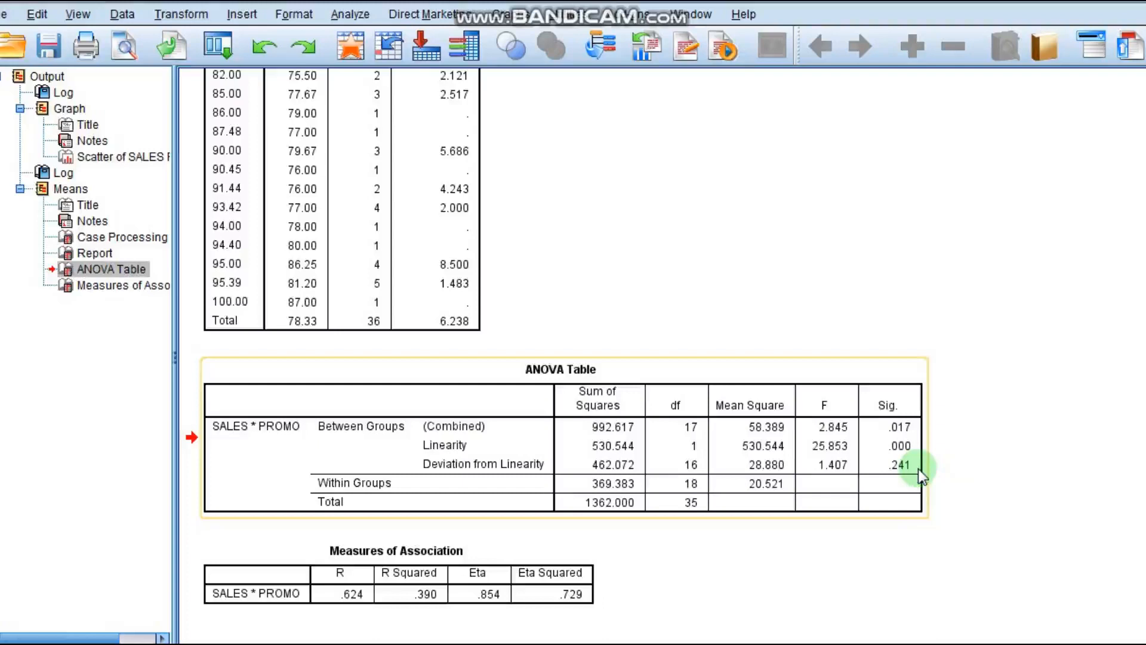
left_click(1003, 379)
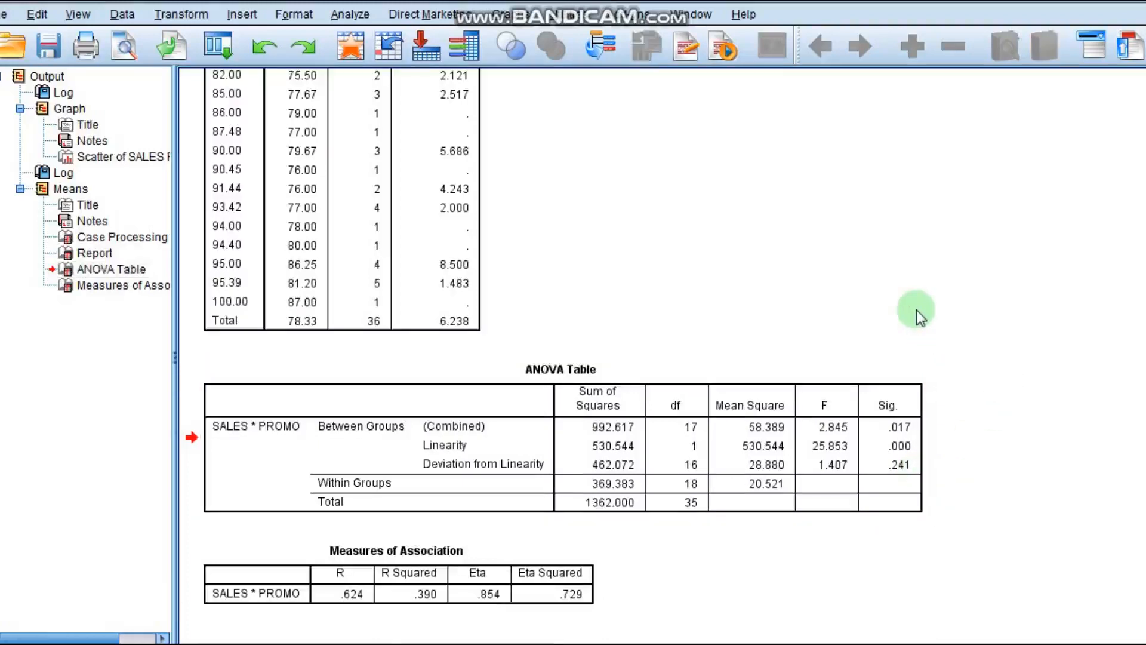
scroll(916, 310, "up", 10)
scroll(916, 310, "up", 10)
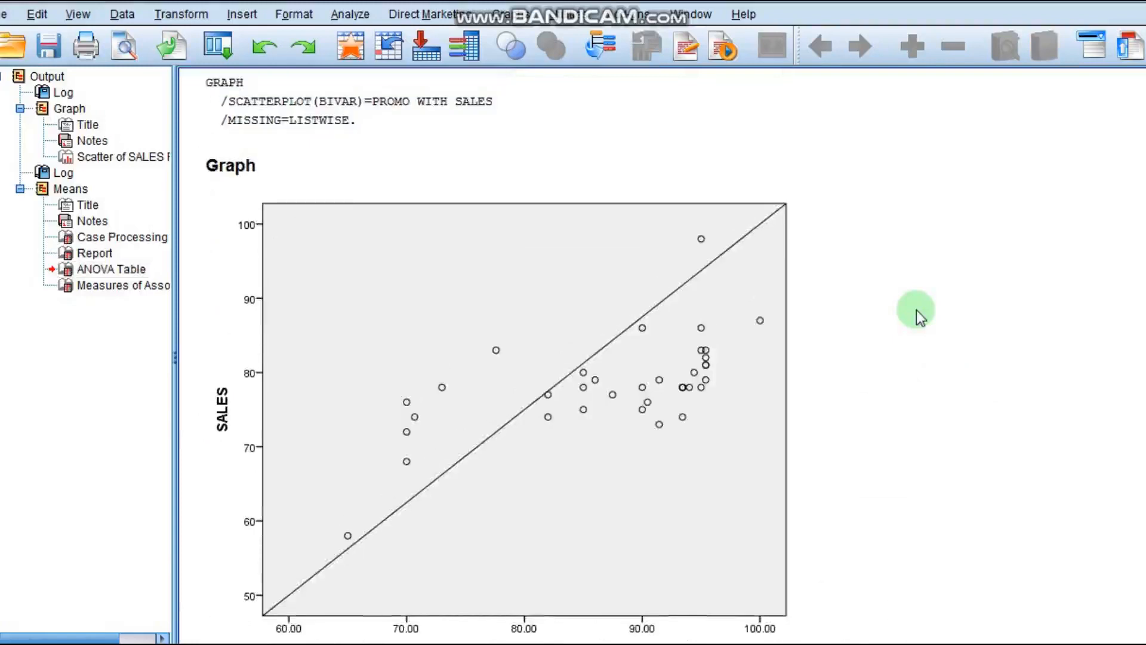
- Set up a linear regression with SALES as dependent and PROMO as independent, keeping Estimates and Model fit statistics
left_click(493, 341)
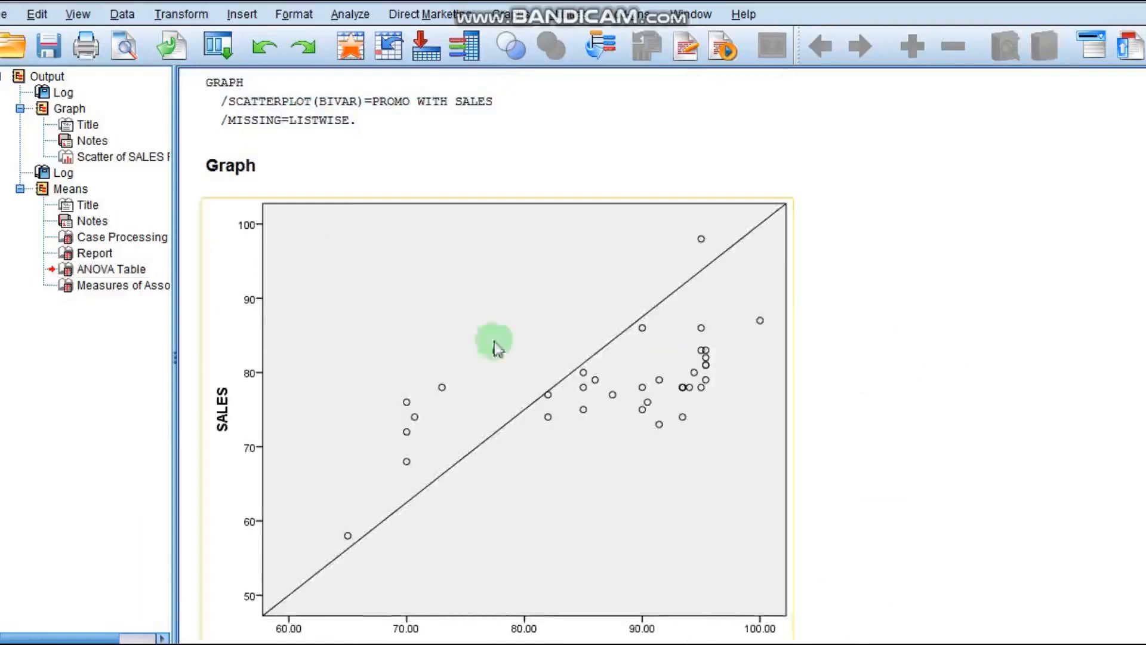
left_click(347, 15)
mouse_move(416, 224)
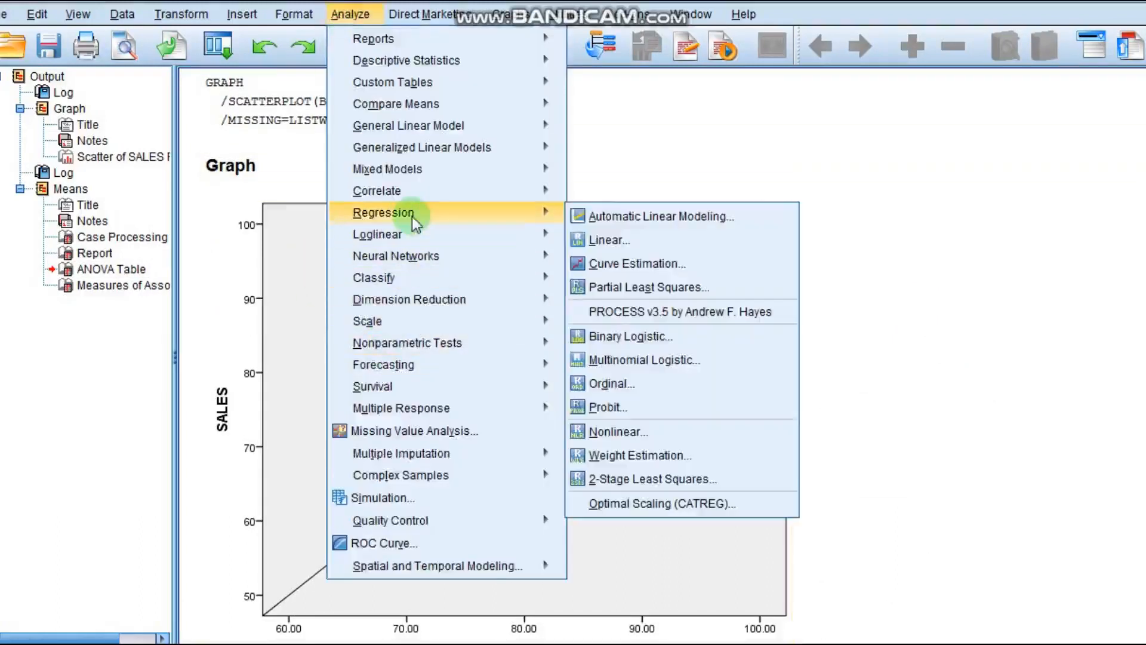
left_click(655, 244)
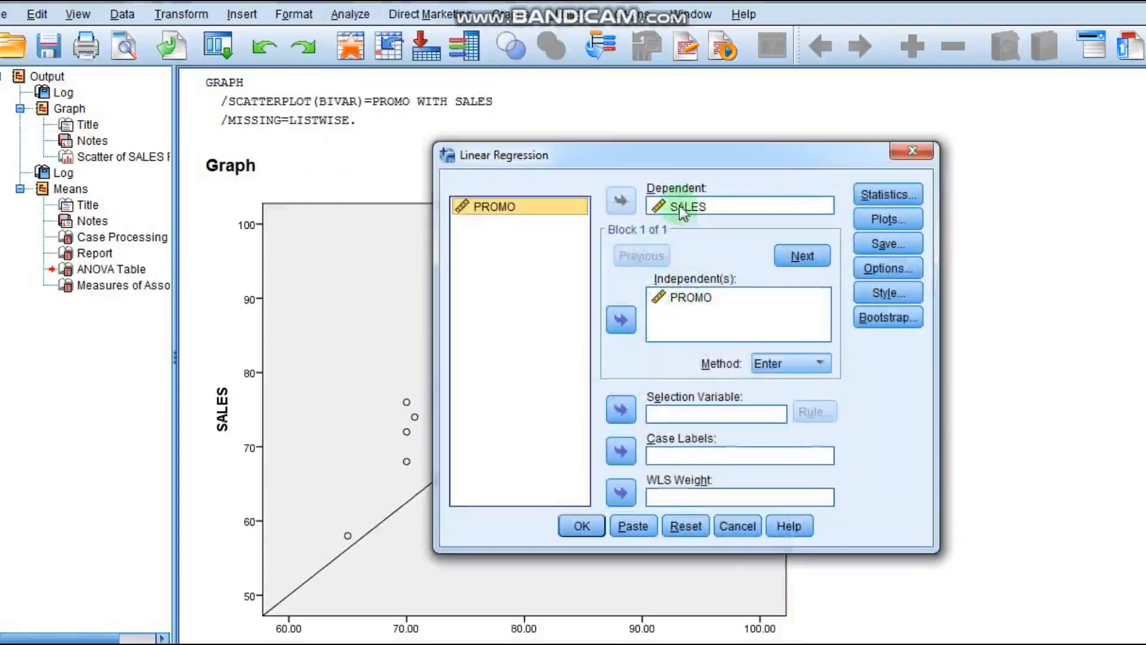
left_click(672, 206)
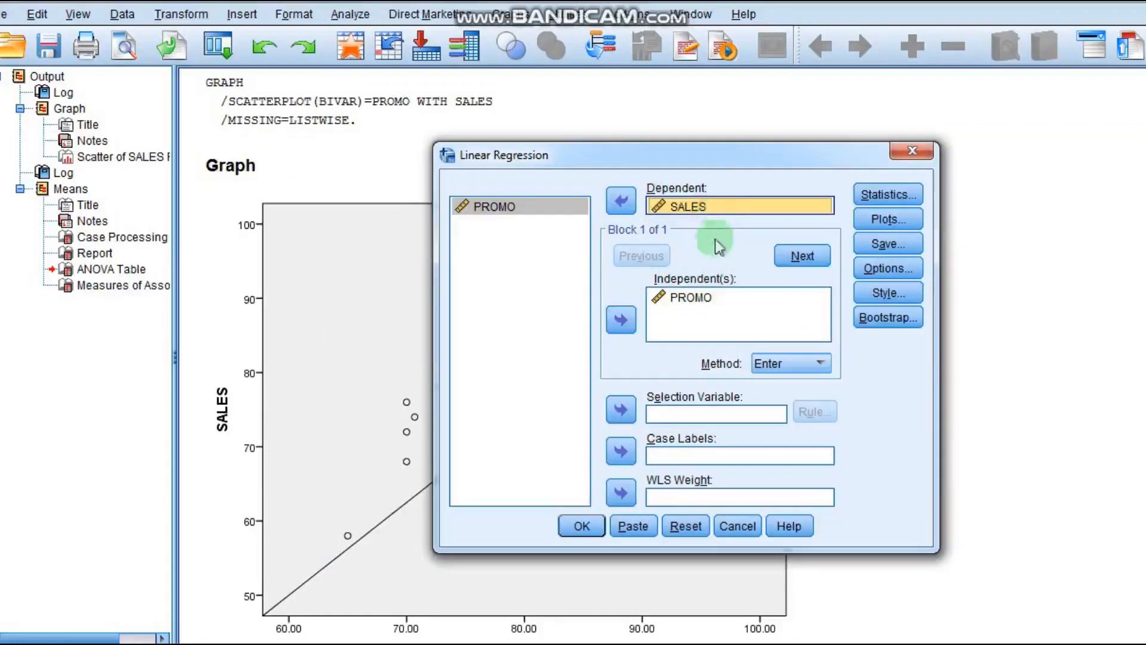
left_click(690, 300)
left_click(690, 300)
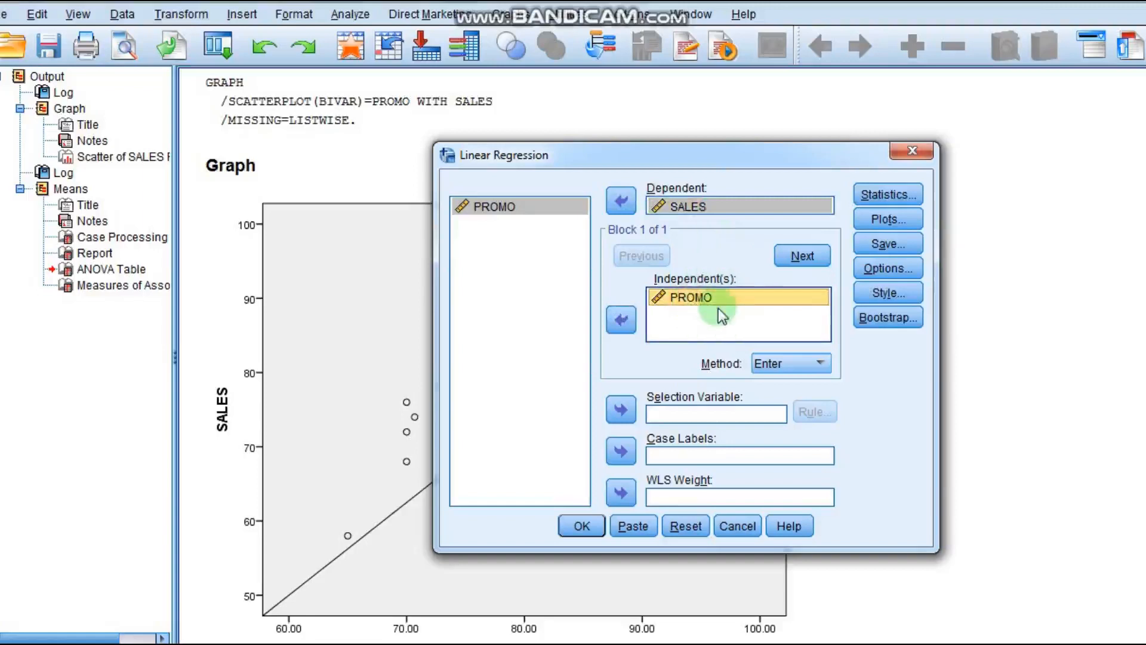
left_click(884, 199)
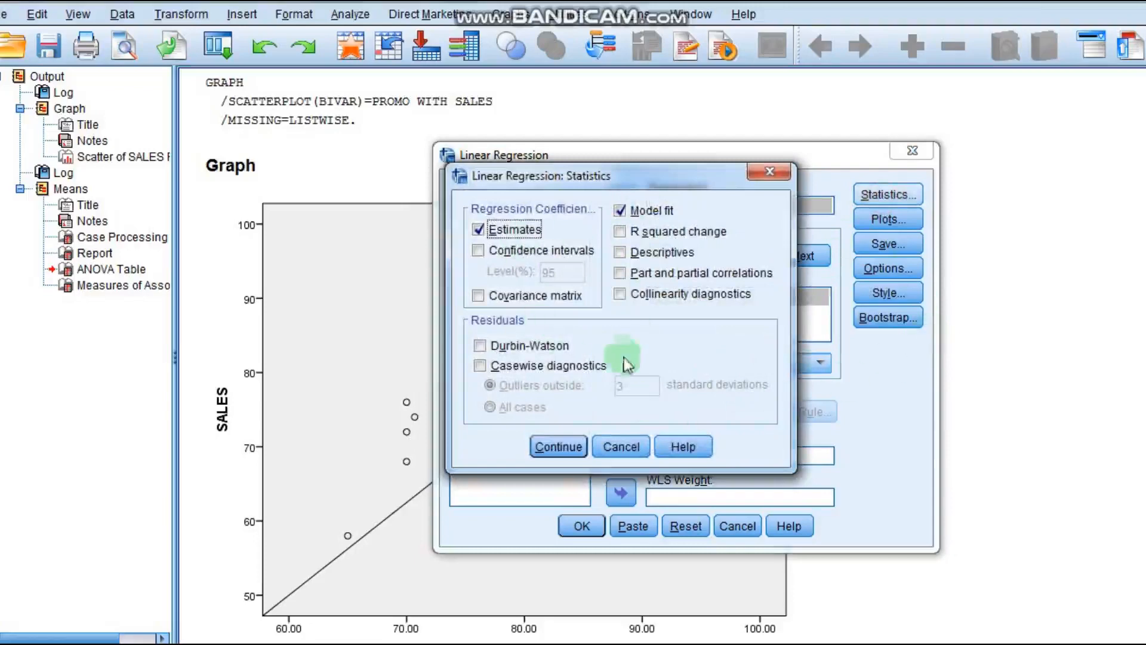
left_click(570, 448)
- Keep the histogram and normal probability plot of standardized residuals in the regression plots
left_click(878, 220)
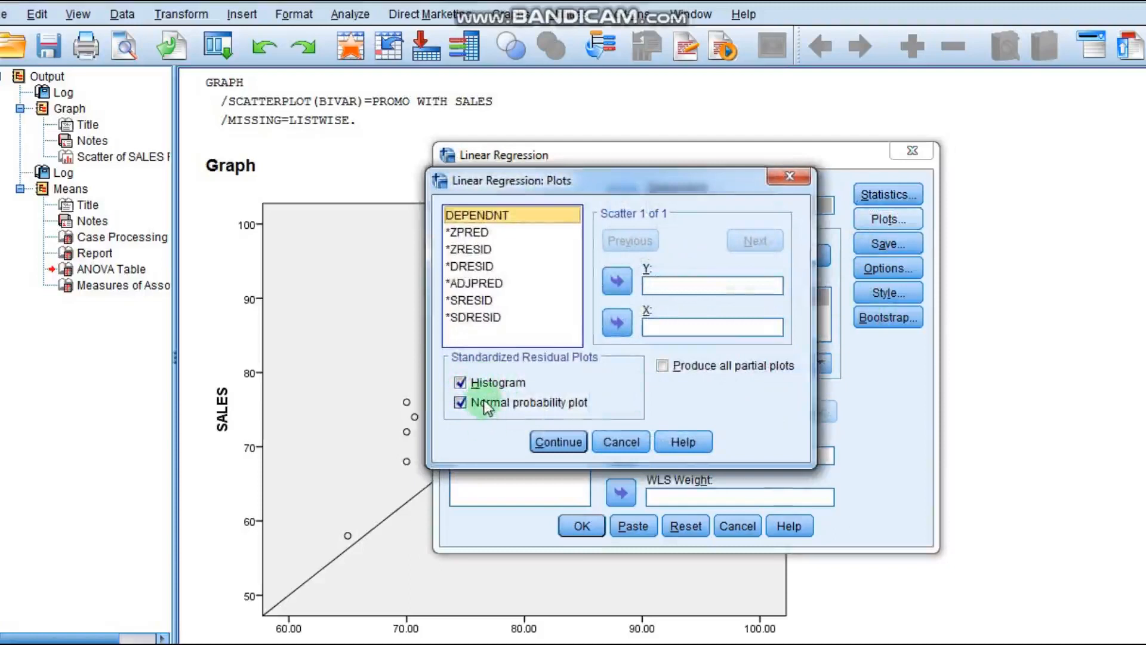
left_click(553, 442)
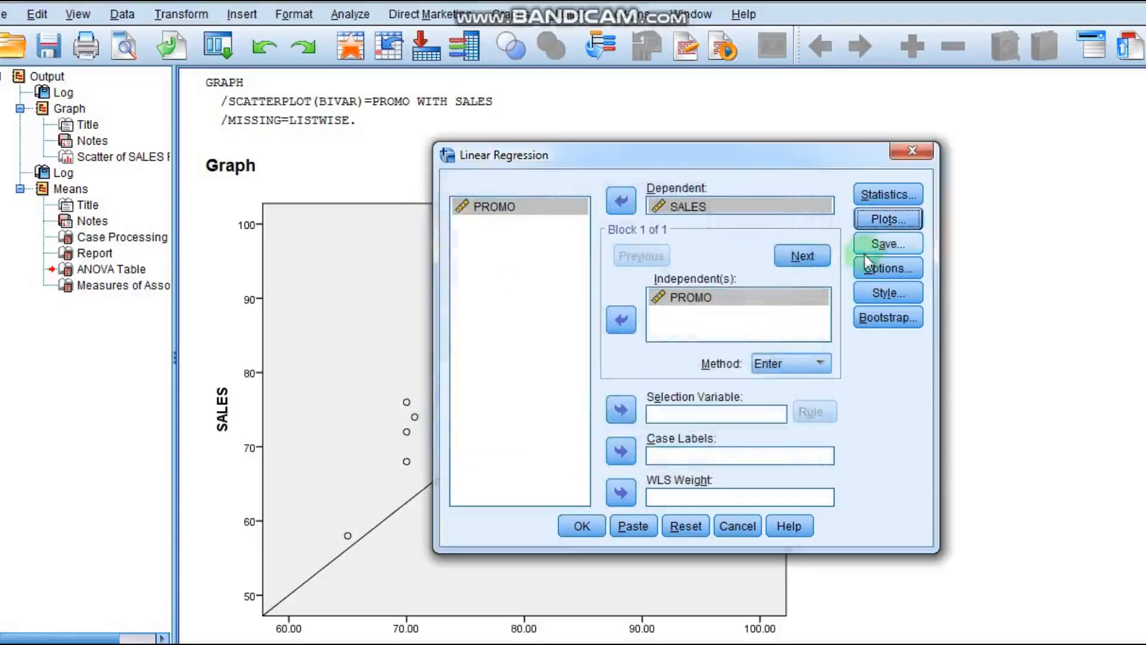
left_click(888, 244)
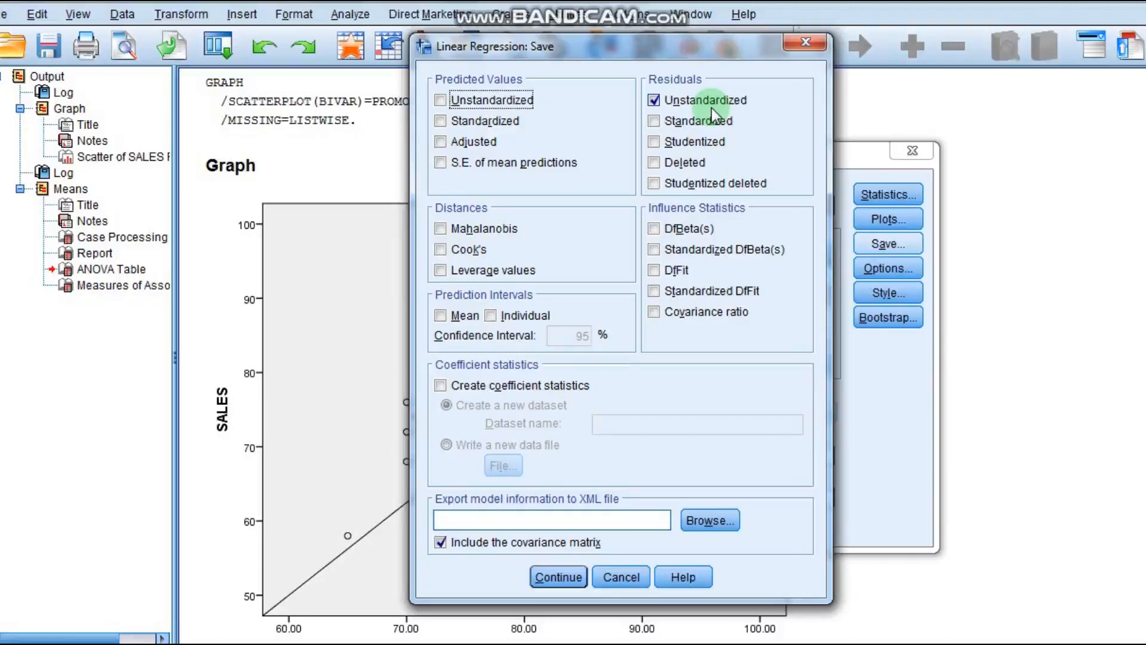
left_click(621, 577)
left_click(908, 214)
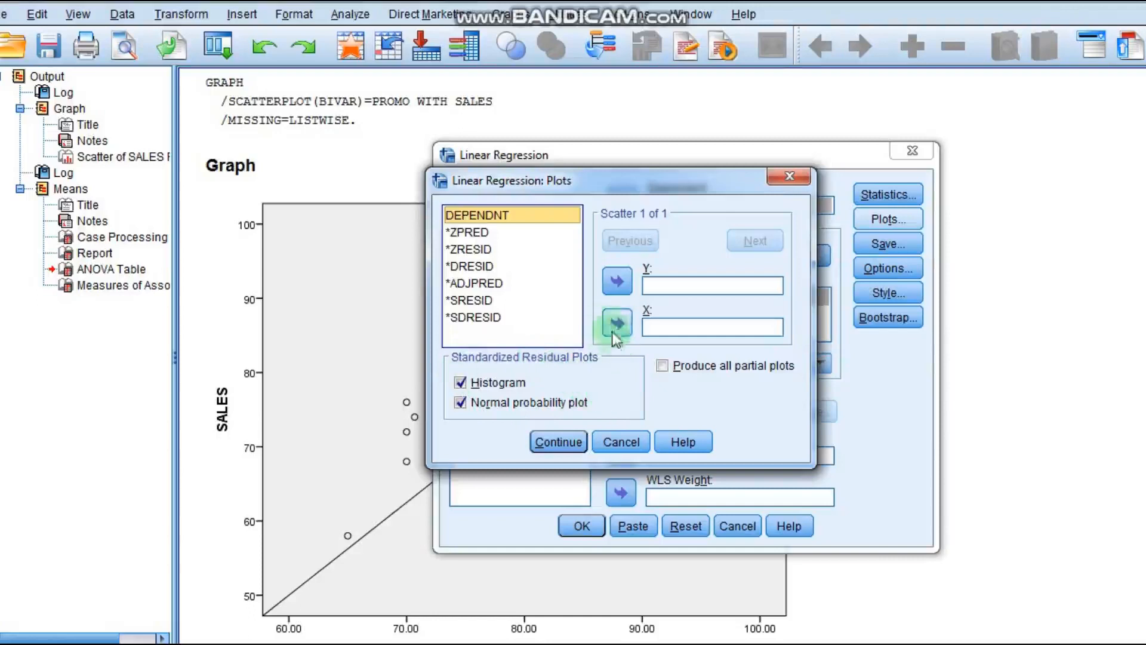
left_click(634, 441)
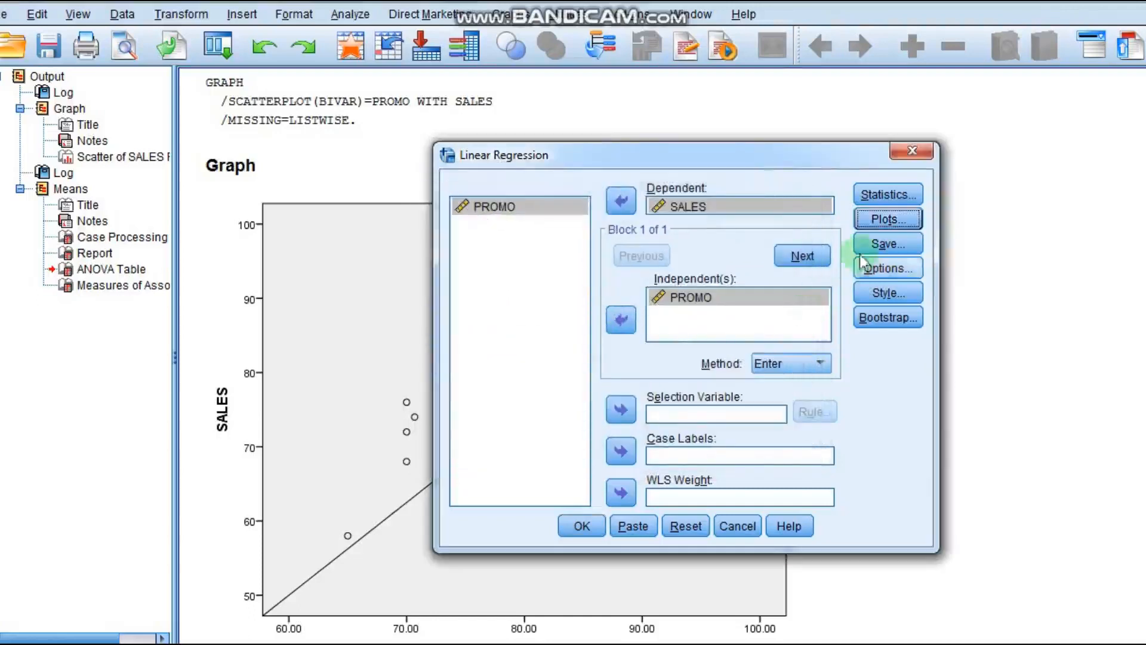
- Save unstandardized residuals and run the linear regression
left_click(873, 245)
left_click(692, 101)
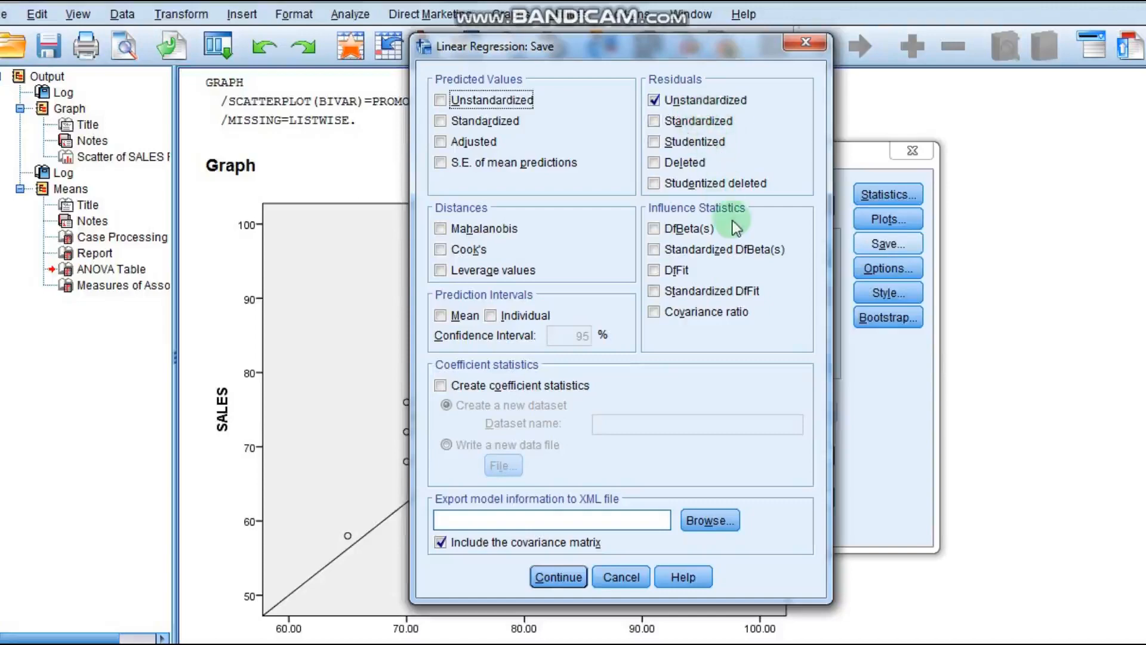
left_click(566, 577)
left_click(582, 525)
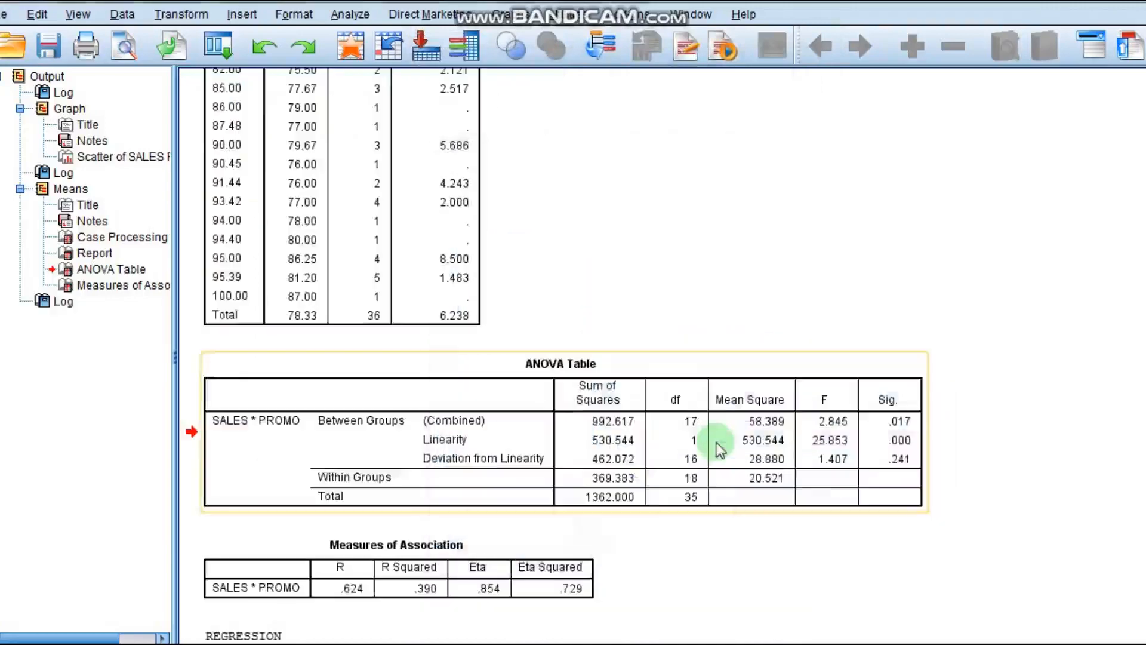
- Review the regression ANOVA, coefficients, residual statistics, histogram and normal P-P plot
left_click(739, 243)
scroll(775, 370, "down", 7)
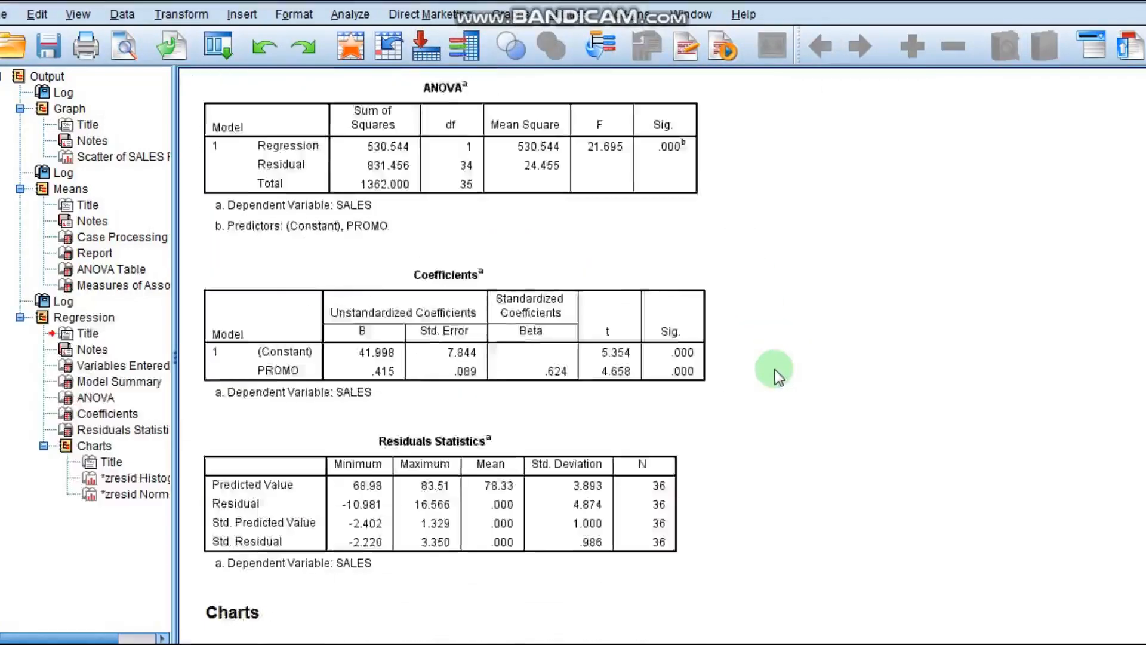
scroll(775, 370, "down", 11)
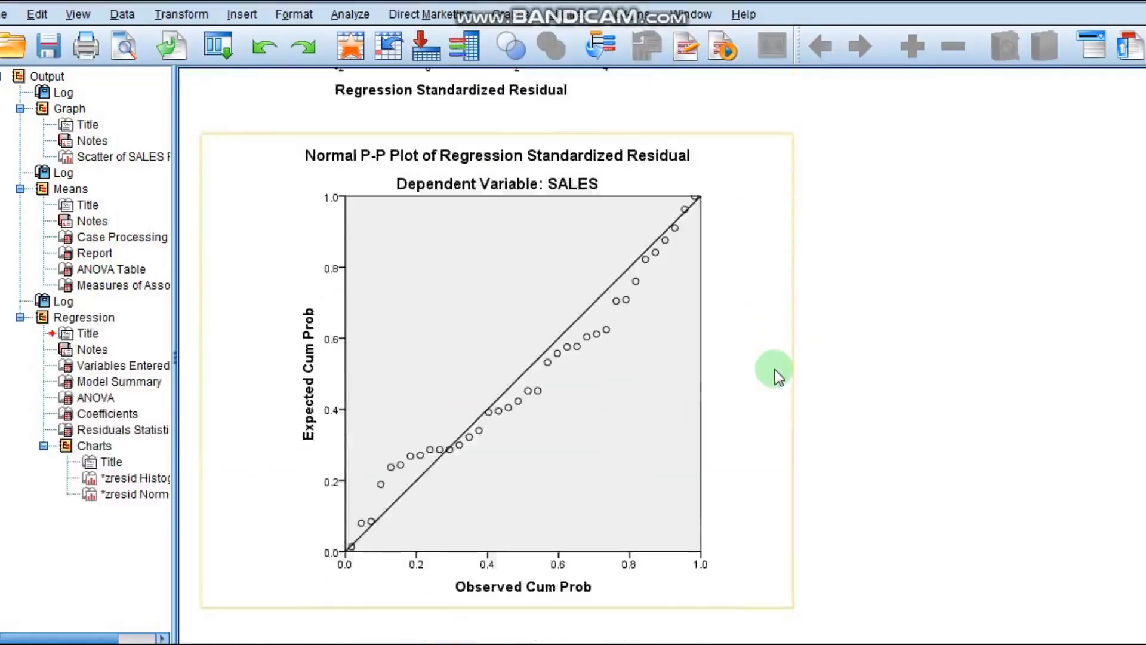
scroll(775, 370, "up", 5)
scroll(775, 370, "down", 6)
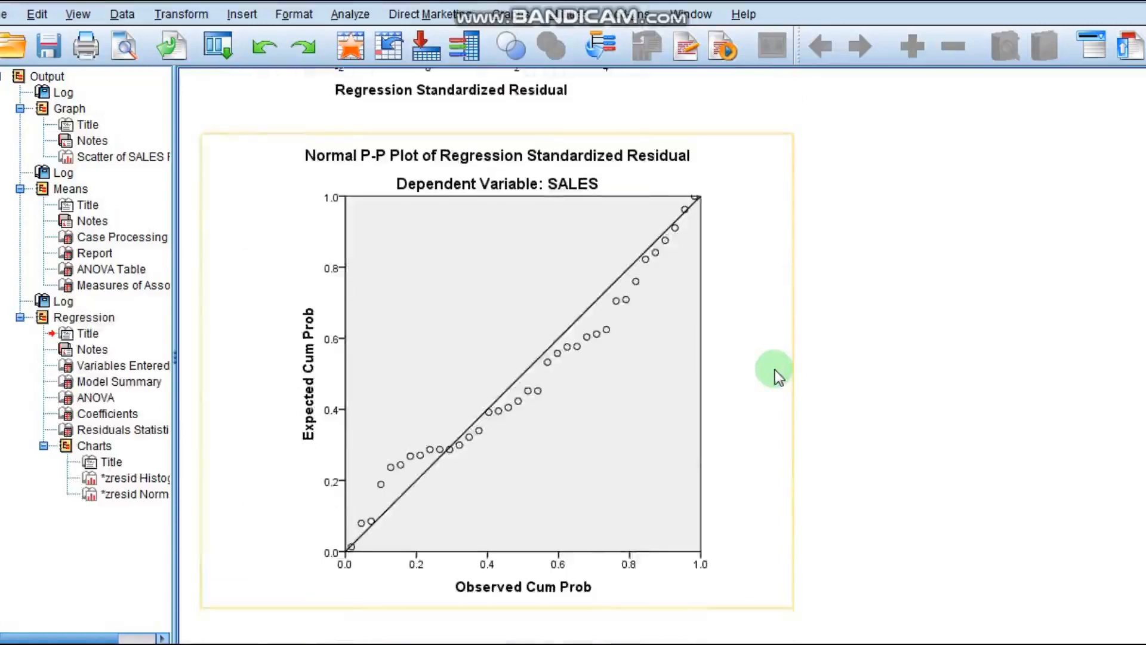
scroll(774, 370, "up", 4)
scroll(775, 370, "up", 3)
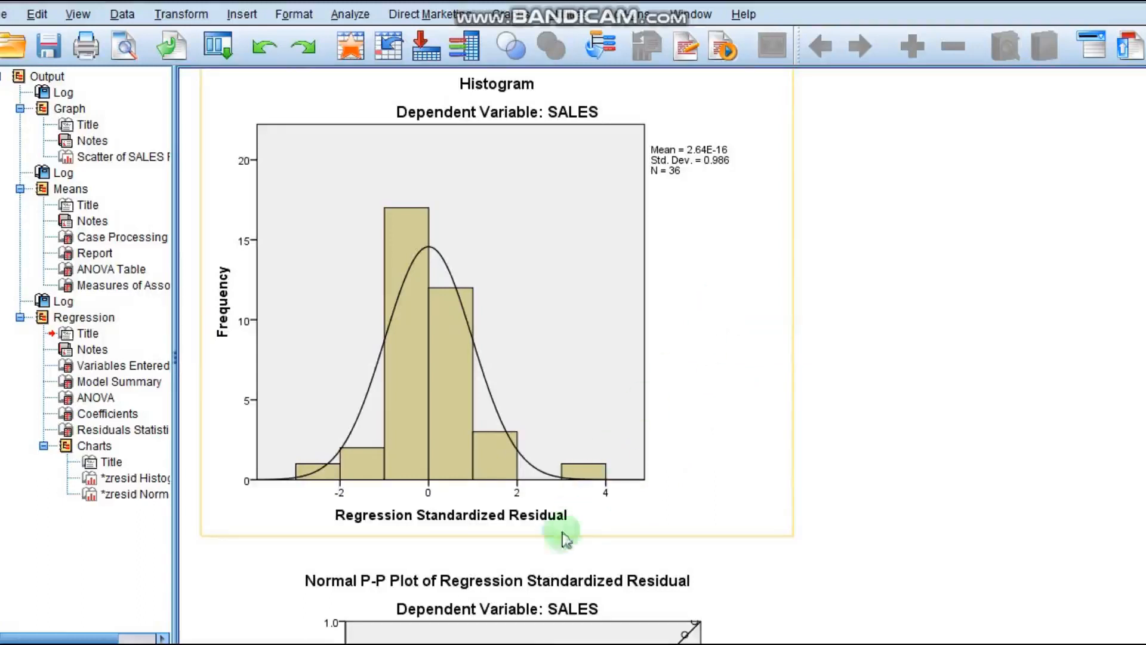
- Switch to the dataset window and select the new RES_1 residual column
mouse_move(529, 644)
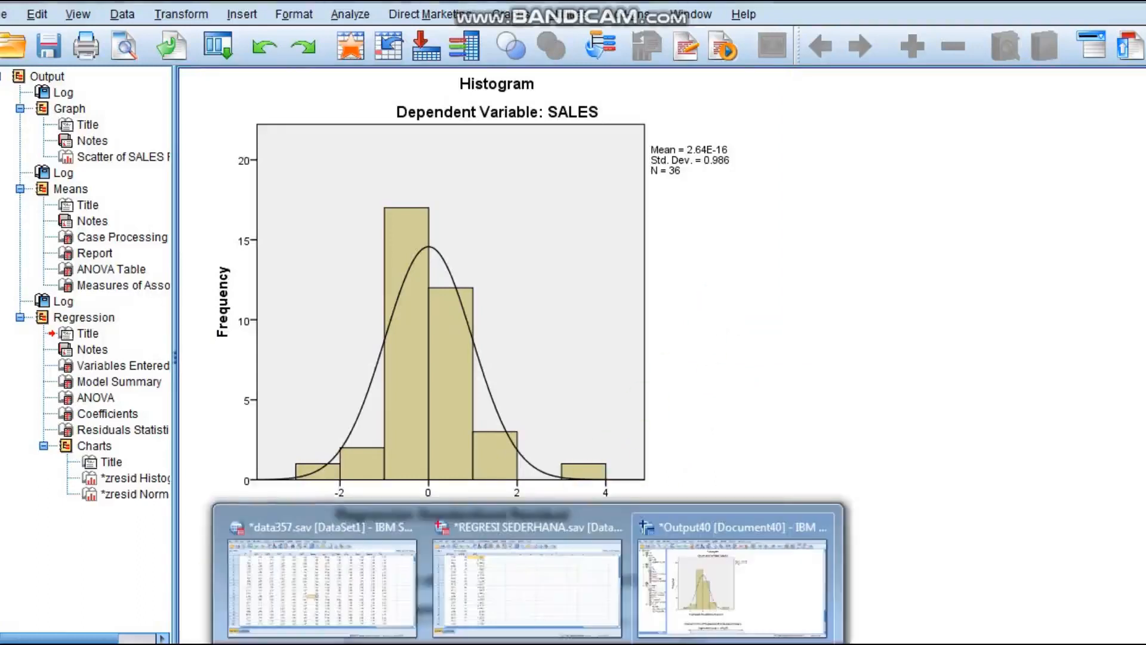
left_click(540, 527)
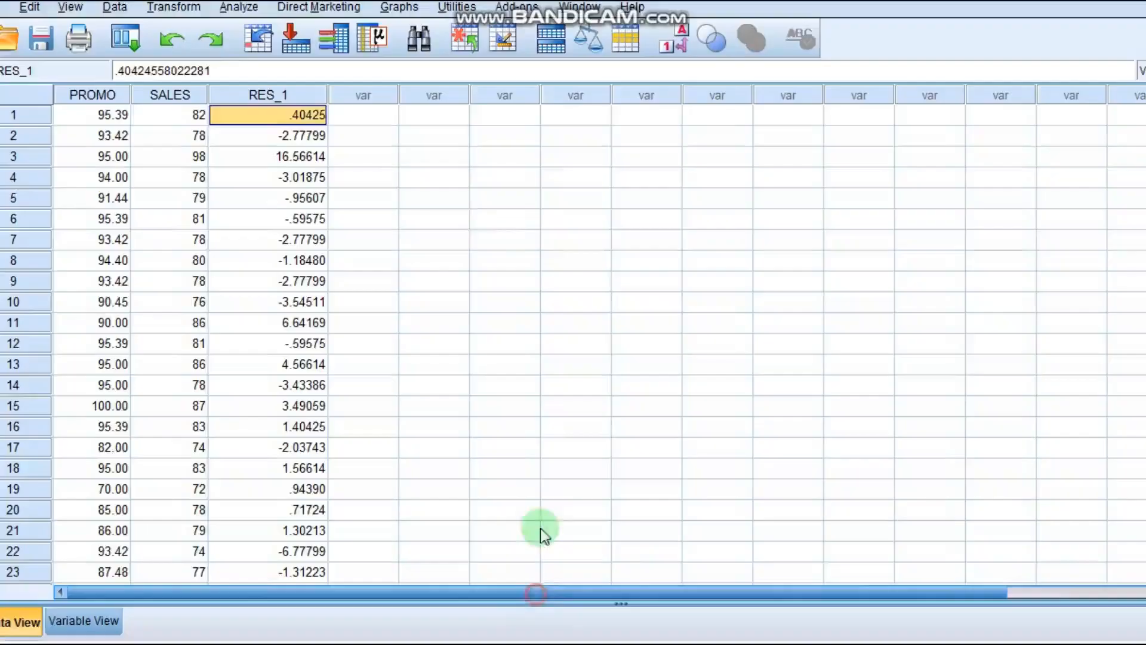
left_click(288, 98)
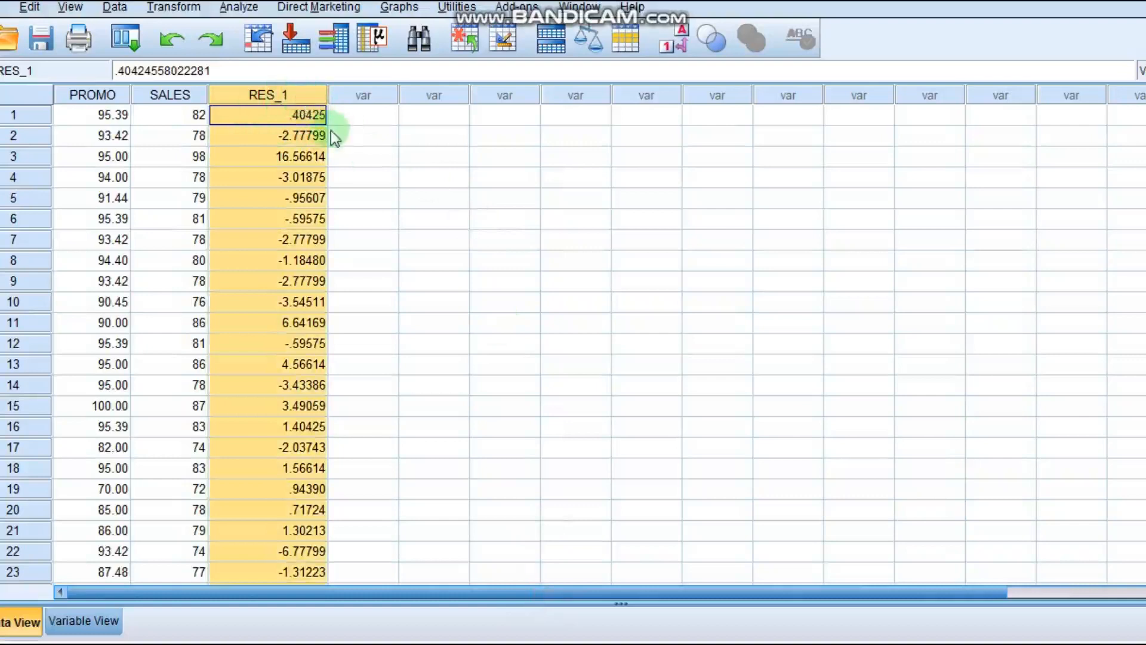
left_click(304, 119)
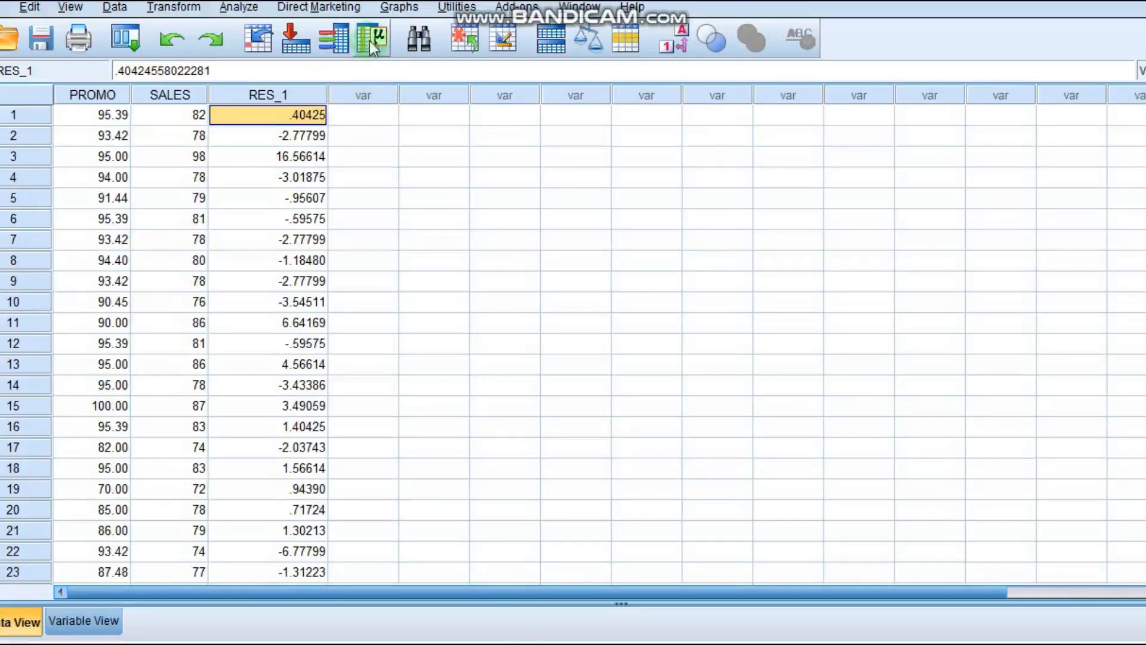
- Run a one-sample Kolmogorov-Smirnov normality test on the unstandardized residual variable
left_click(239, 9)
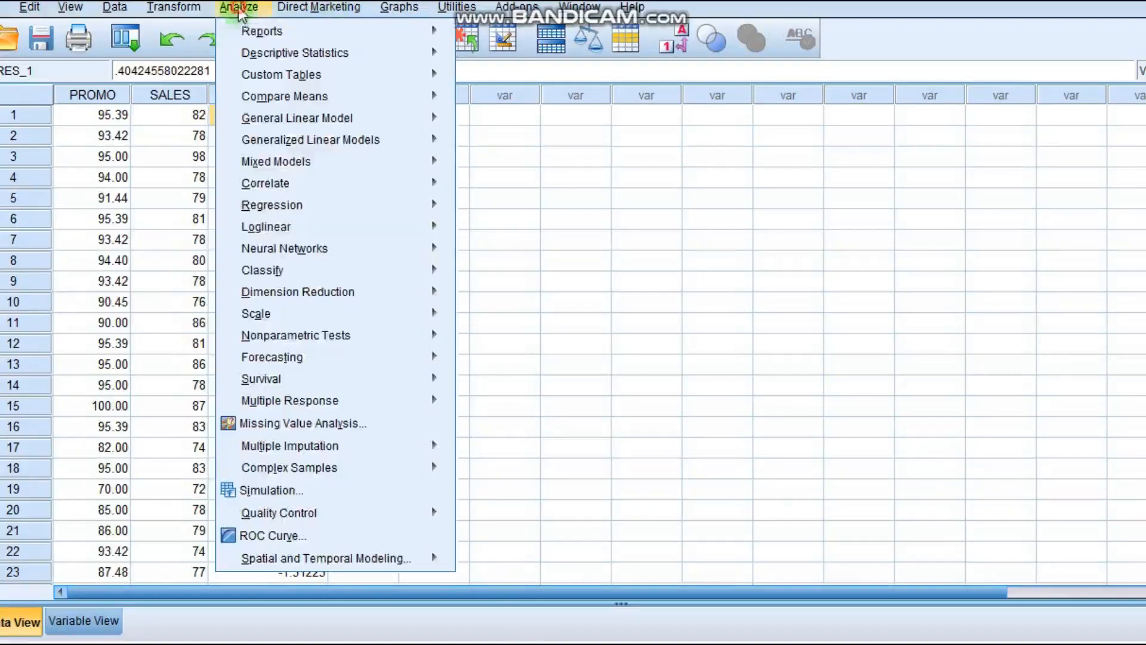
mouse_move(325, 344)
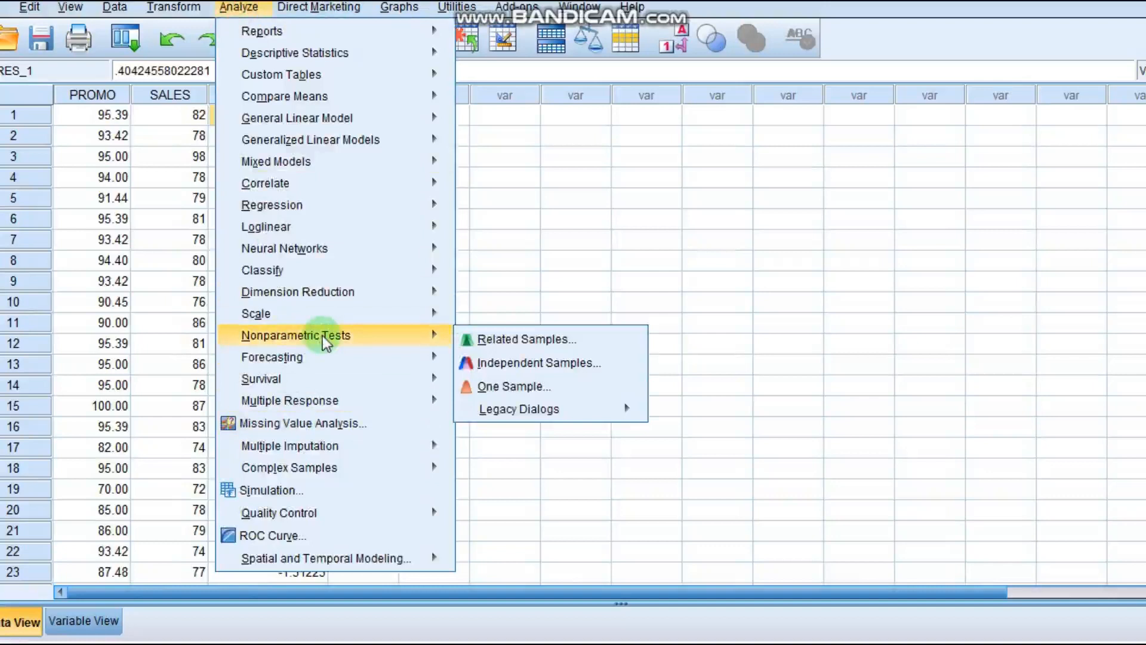
mouse_move(508, 418)
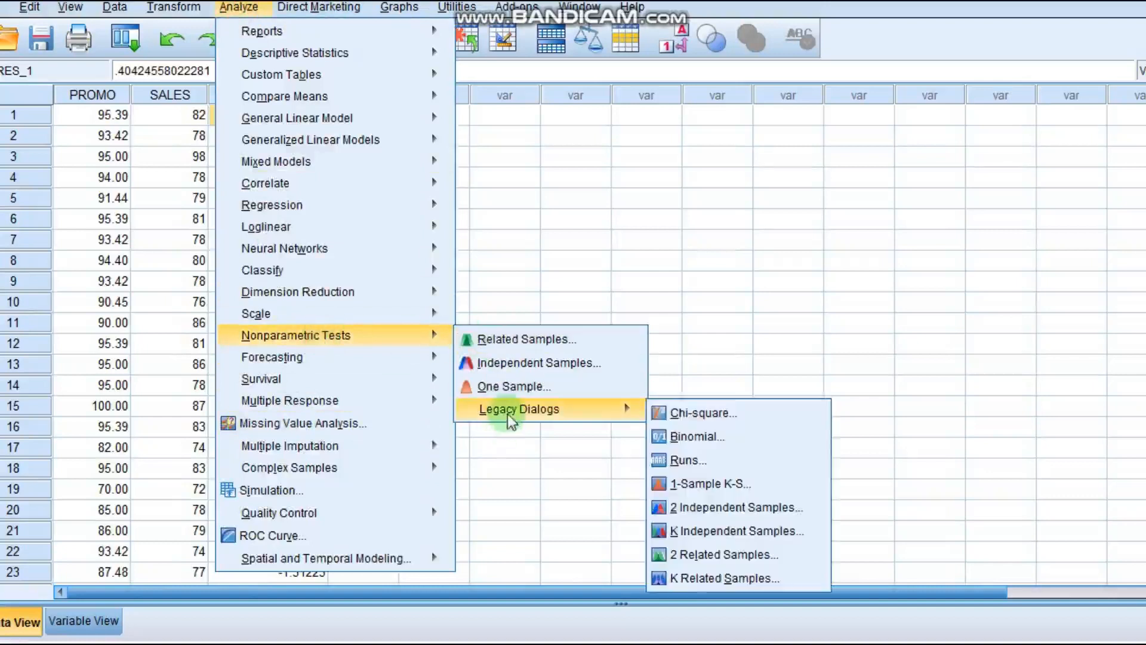
left_click(692, 484)
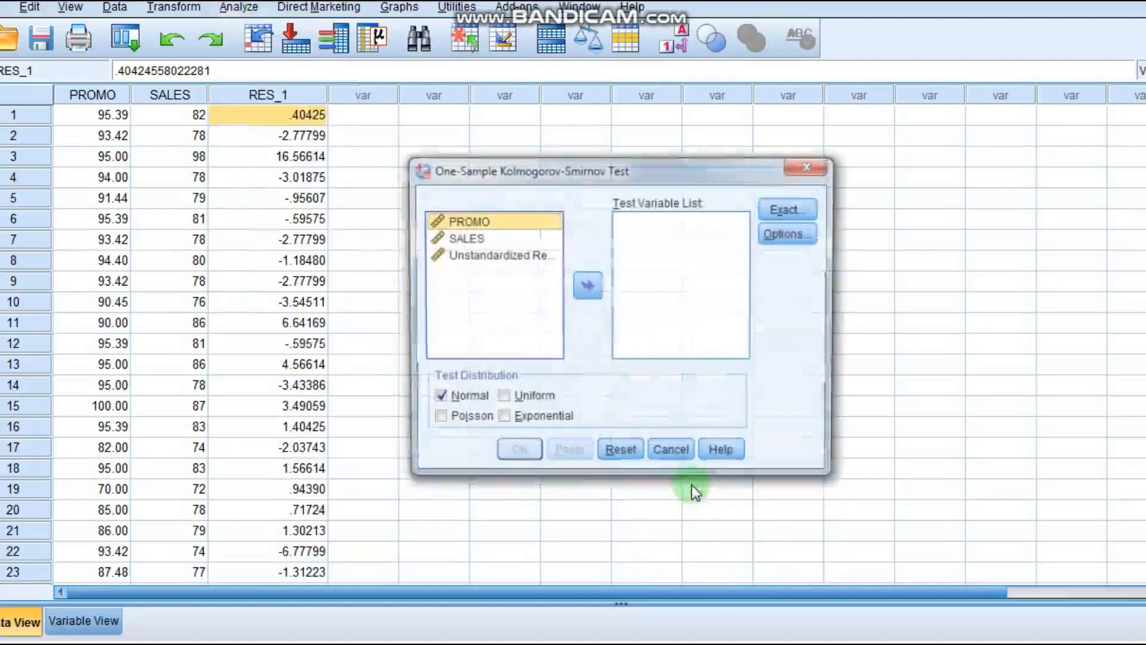
left_click(486, 256)
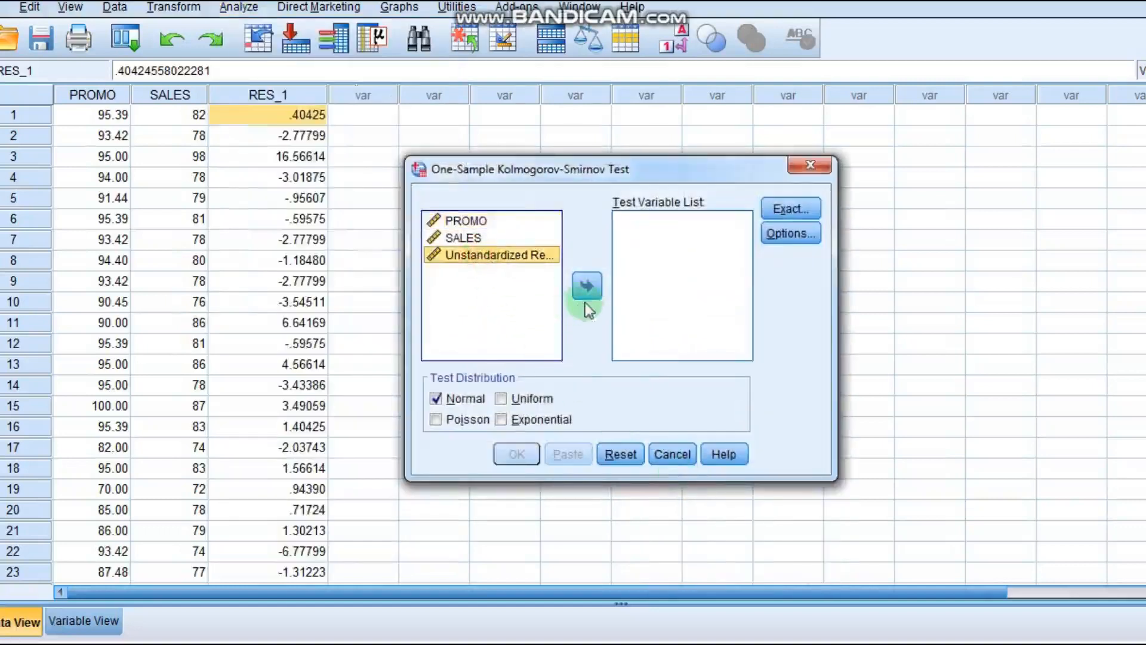
left_click(589, 287)
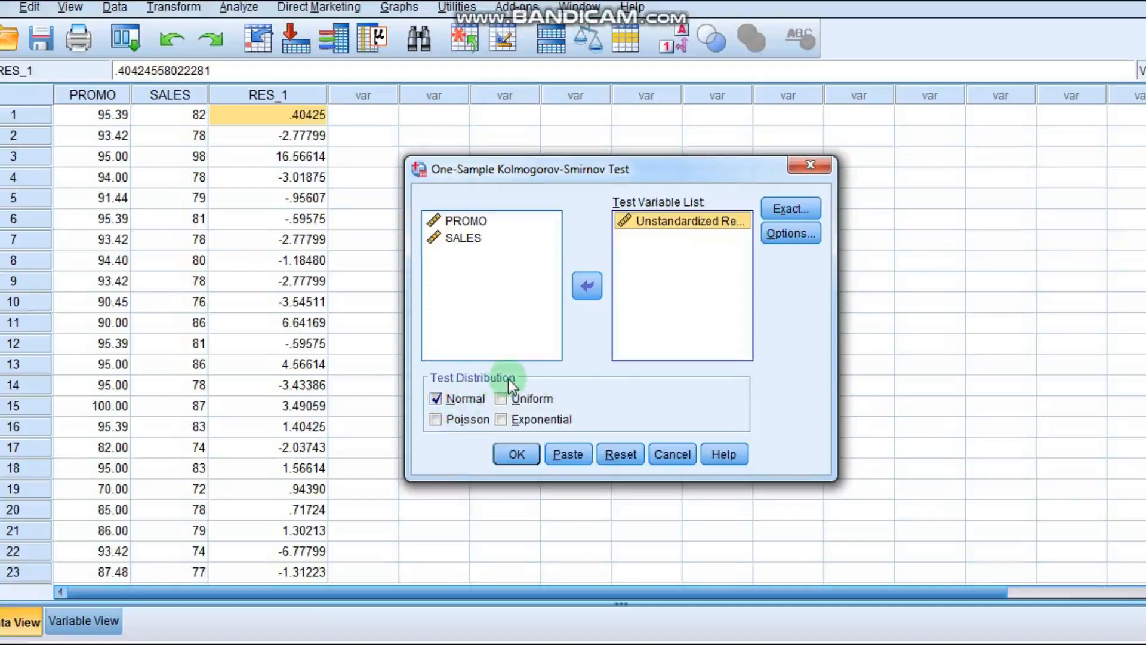
left_click(517, 455)
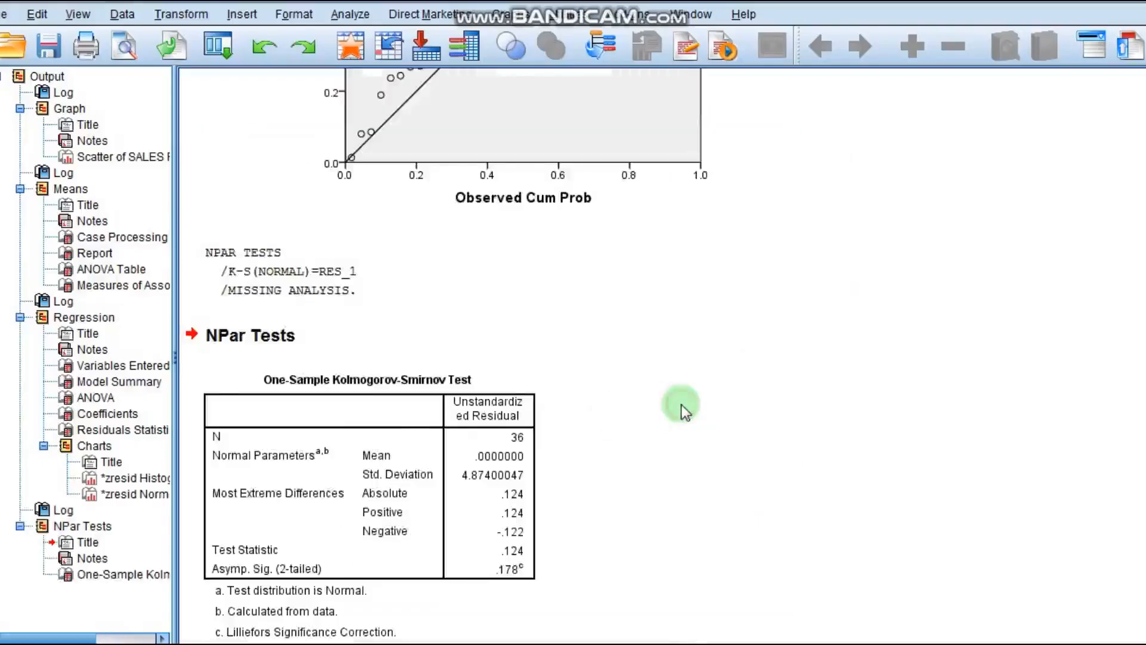
- Compare the Kolmogorov-Smirnov test table with the residual histogram and normal P-P plot in the output
scroll(682, 403, "down", 1)
scroll(682, 403, "up", 15)
scroll(682, 404, "up", 3)
scroll(682, 404, "down", 7)
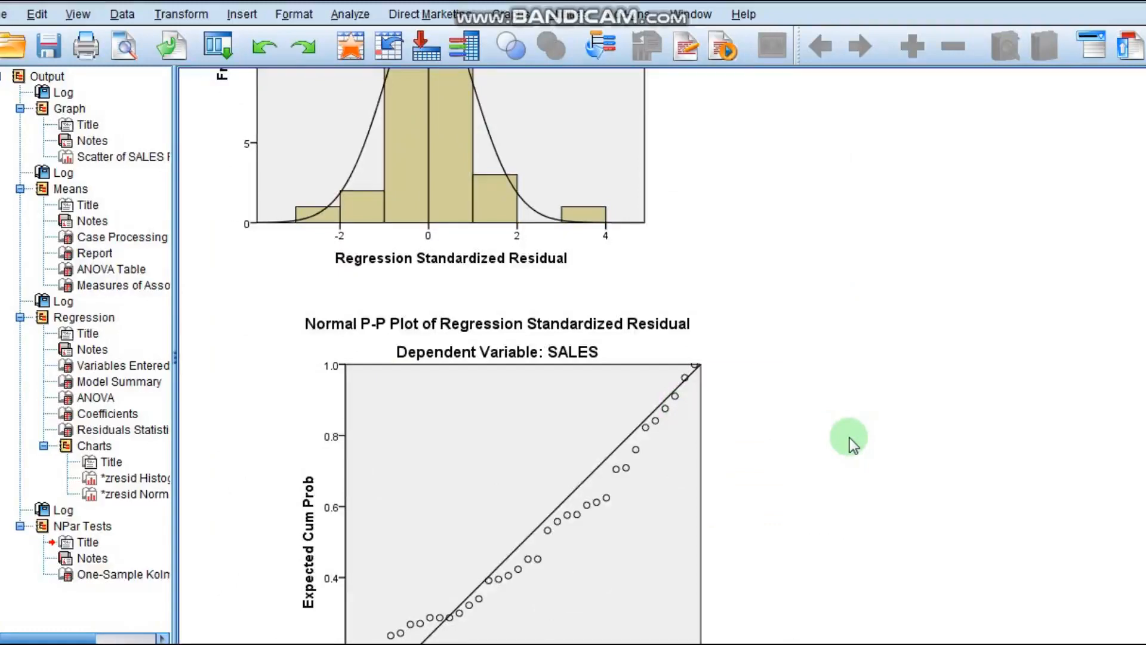
scroll(850, 438, "down", 8)
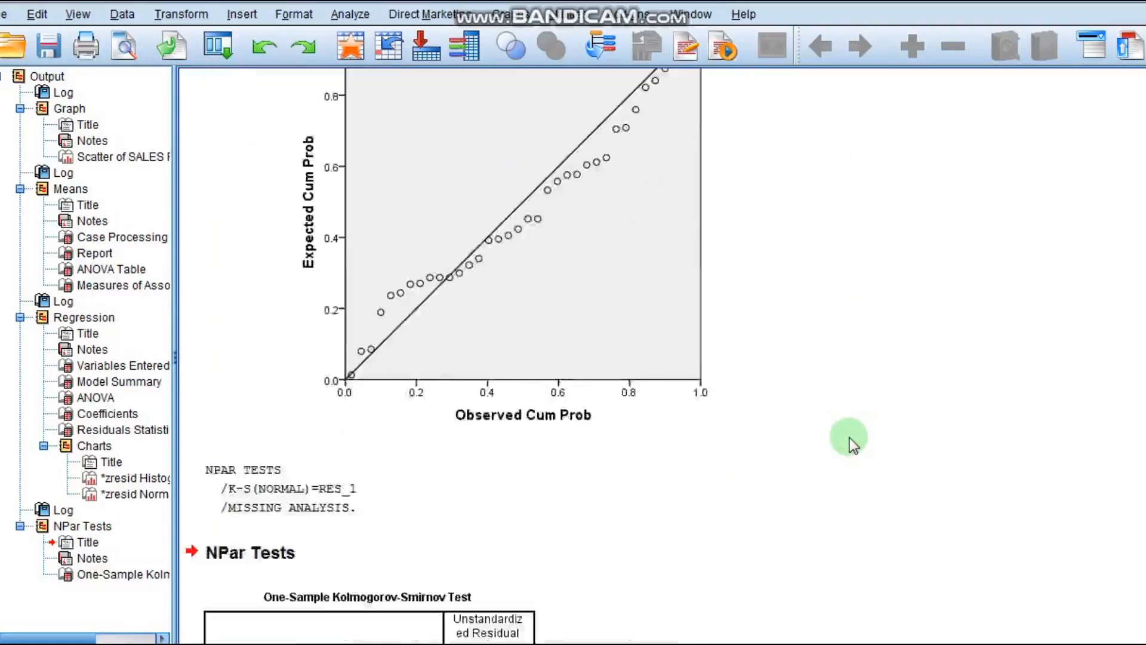
scroll(850, 437, "up", 7)
scroll(850, 437, "up", 5)
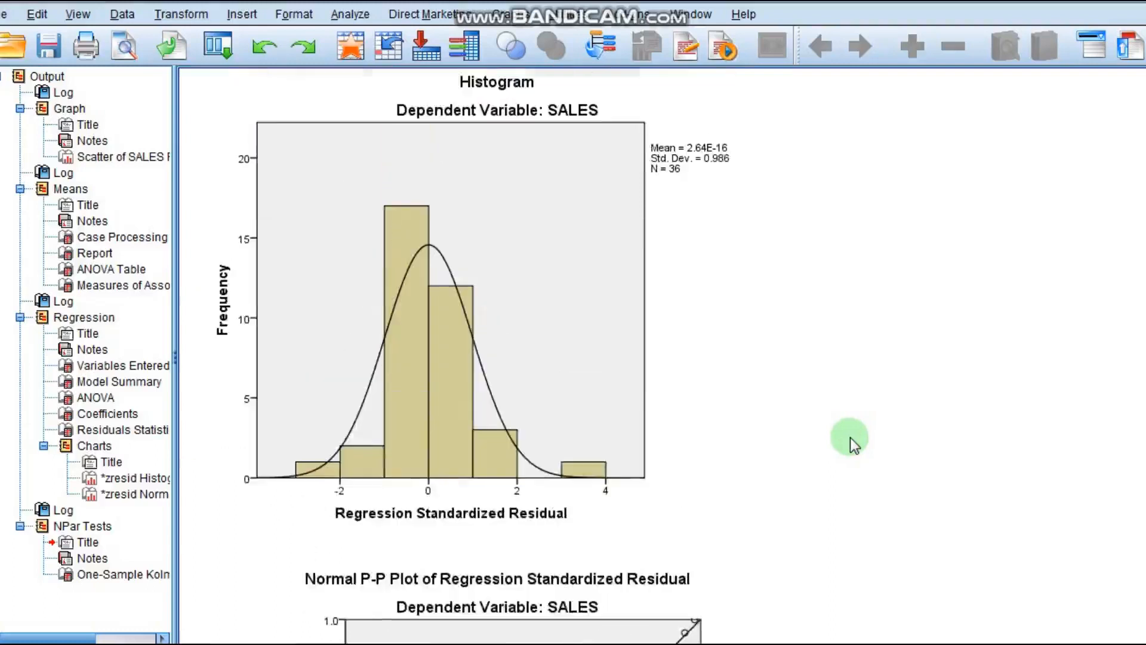
left_click(541, 328)
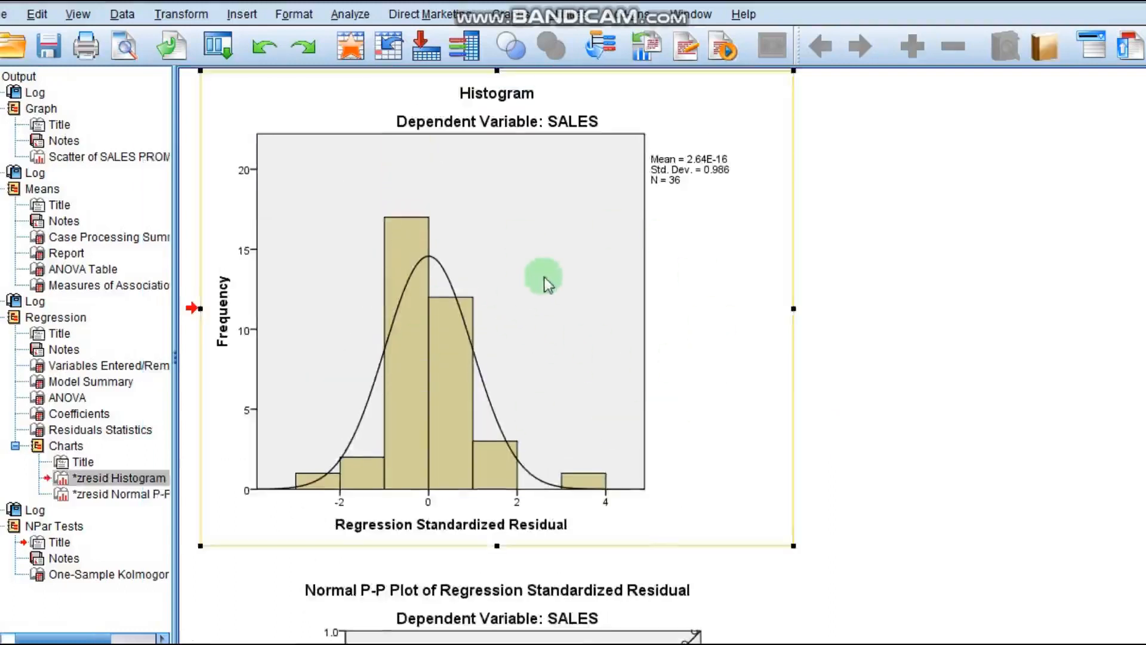
scroll(561, 314, "up", 2)
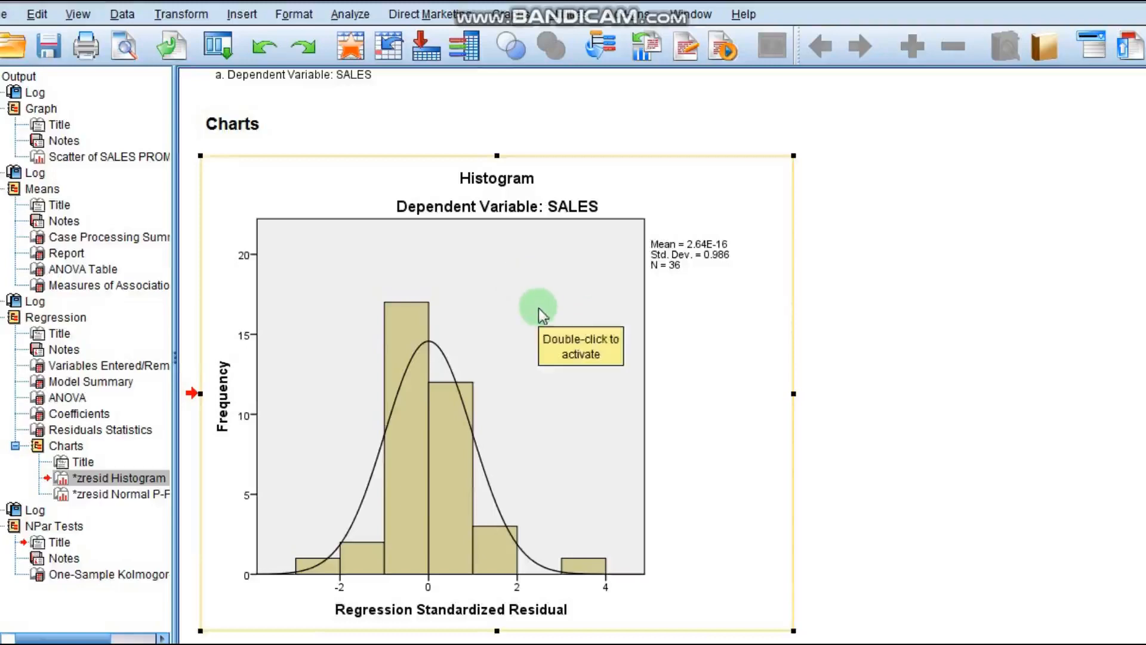
scroll(539, 309, "down", 20)
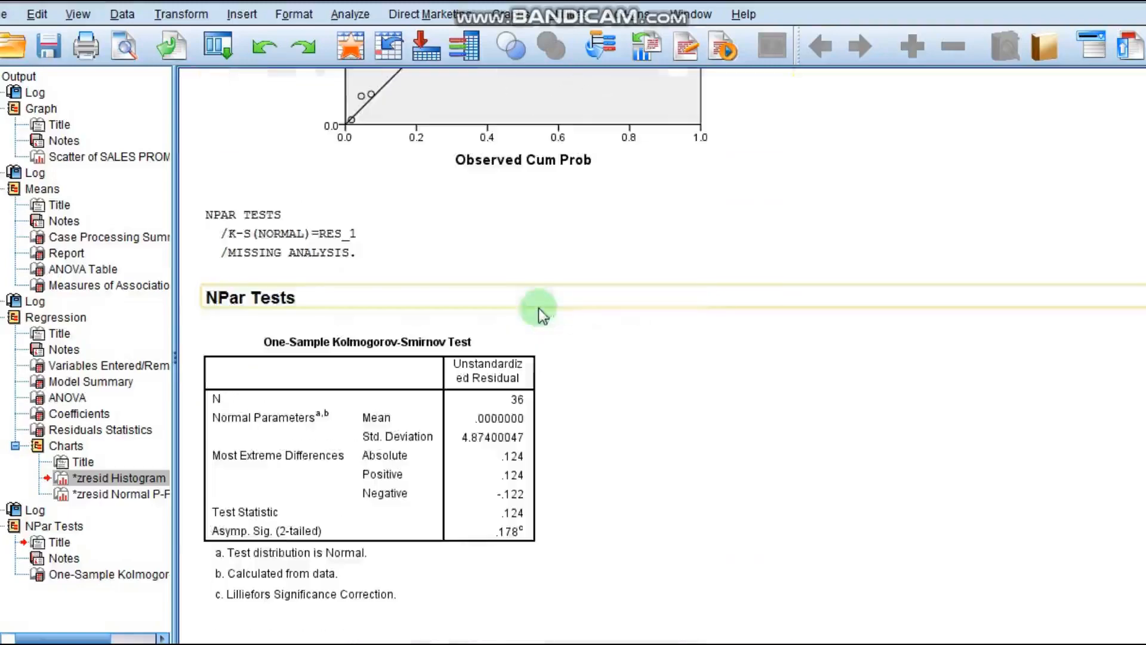
left_click(478, 449)
scroll(460, 395, "up", 10)
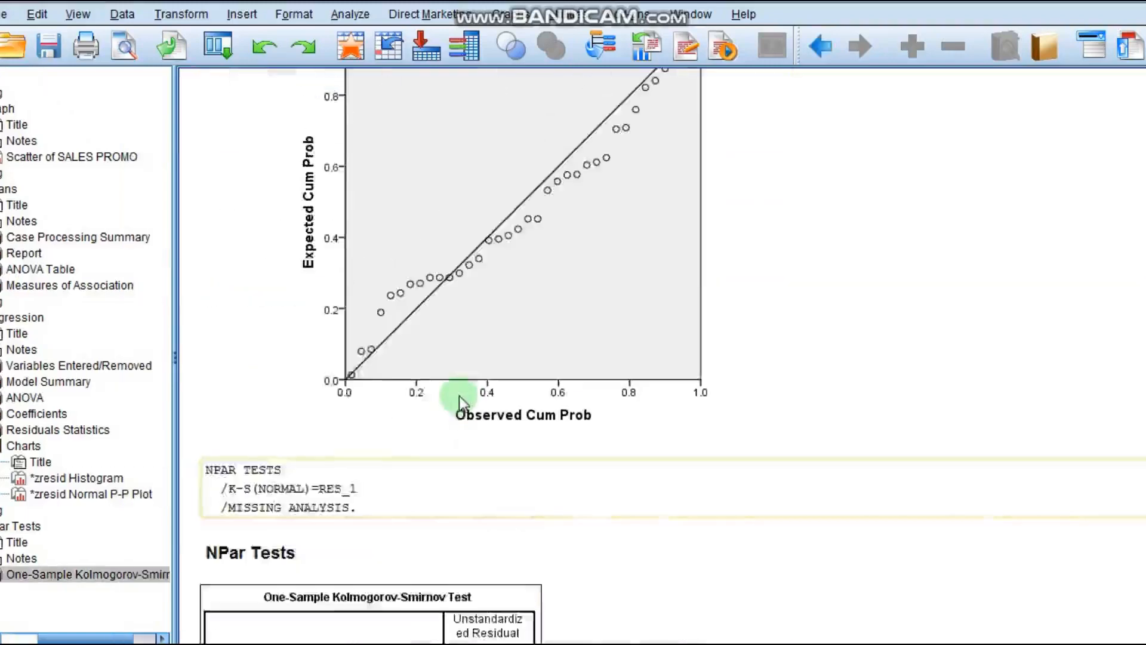
scroll(464, 402, "up", 4)
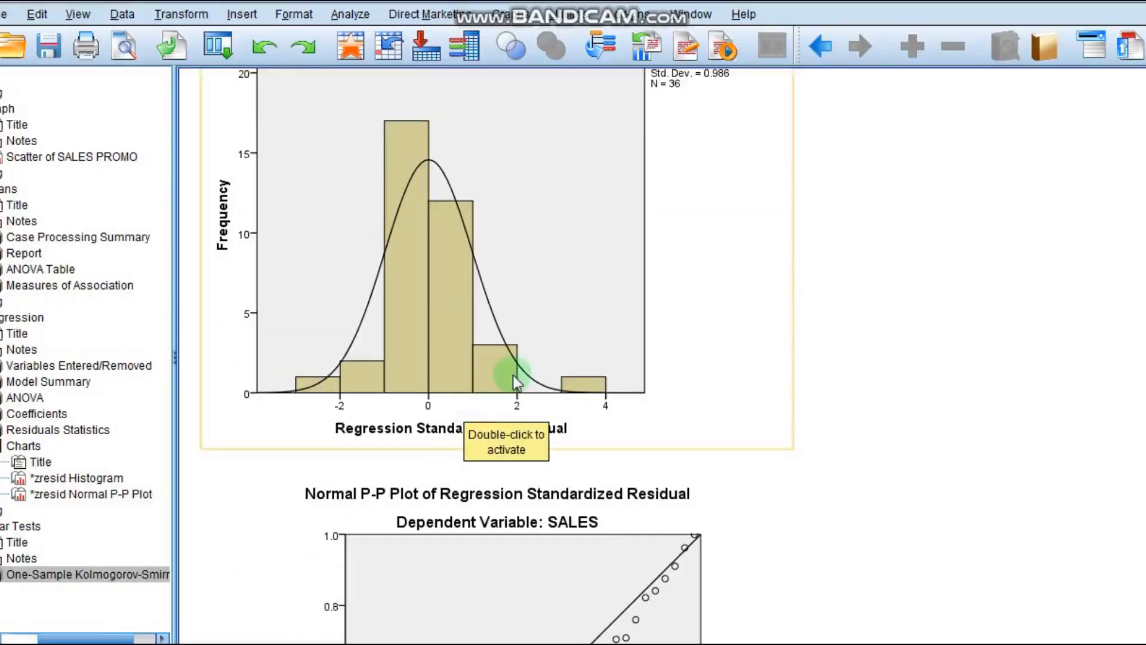
scroll(514, 375, "up", 3)
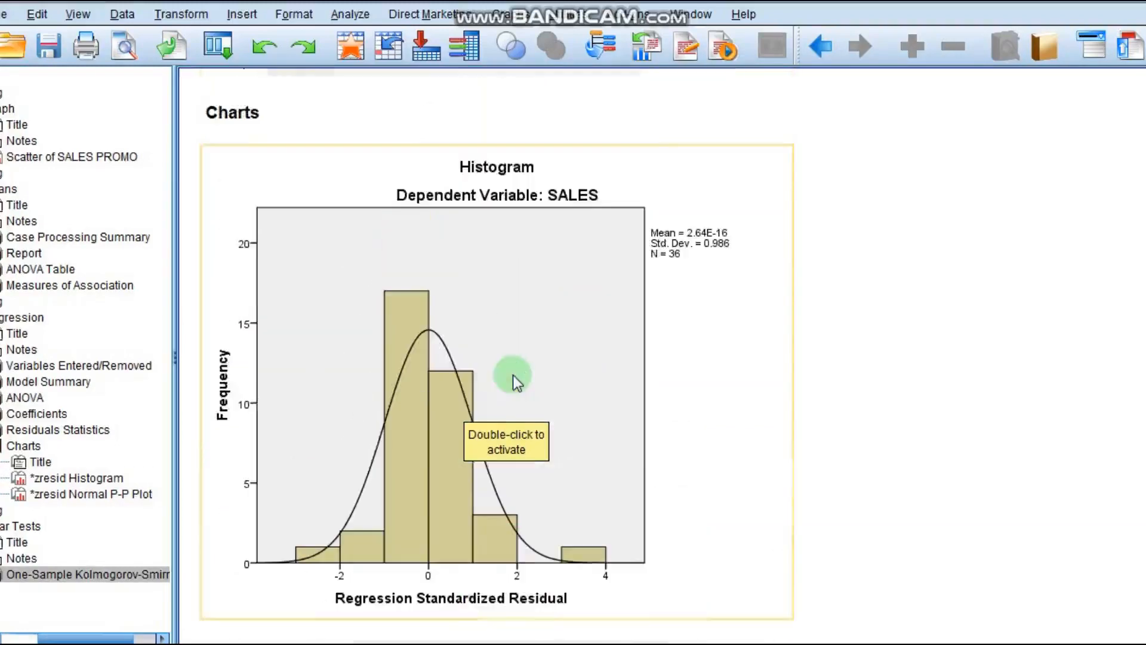
- Examine the residual histogram and normal P-P plot closely, dismissing the Windows colour-scheme prompt
left_click(513, 375)
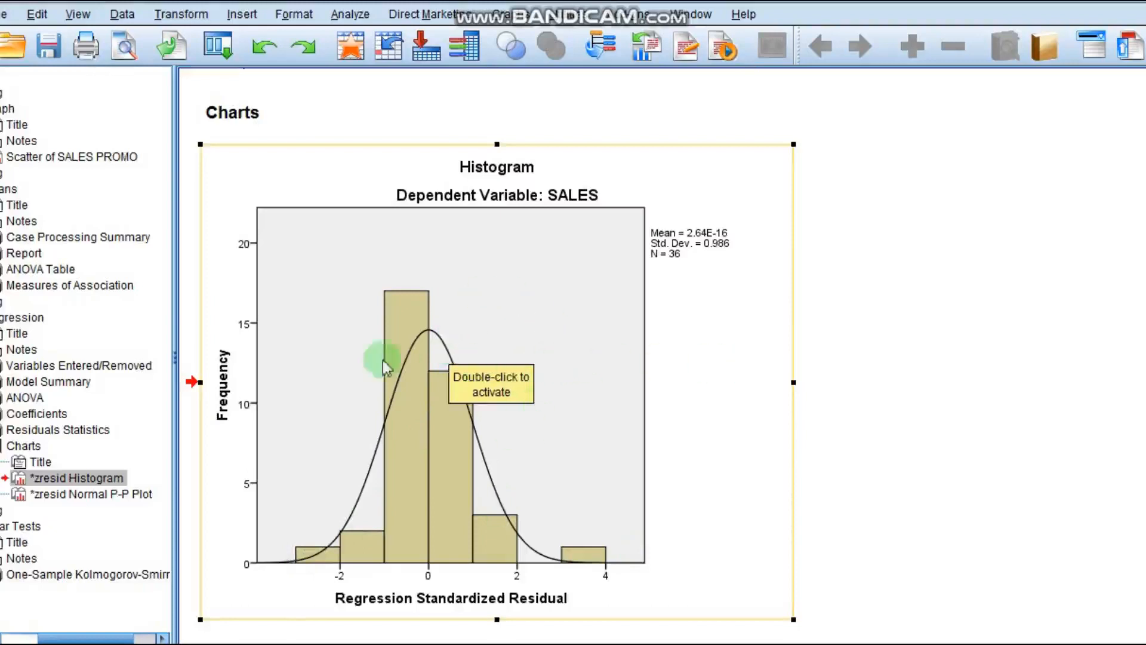
left_click(832, 342)
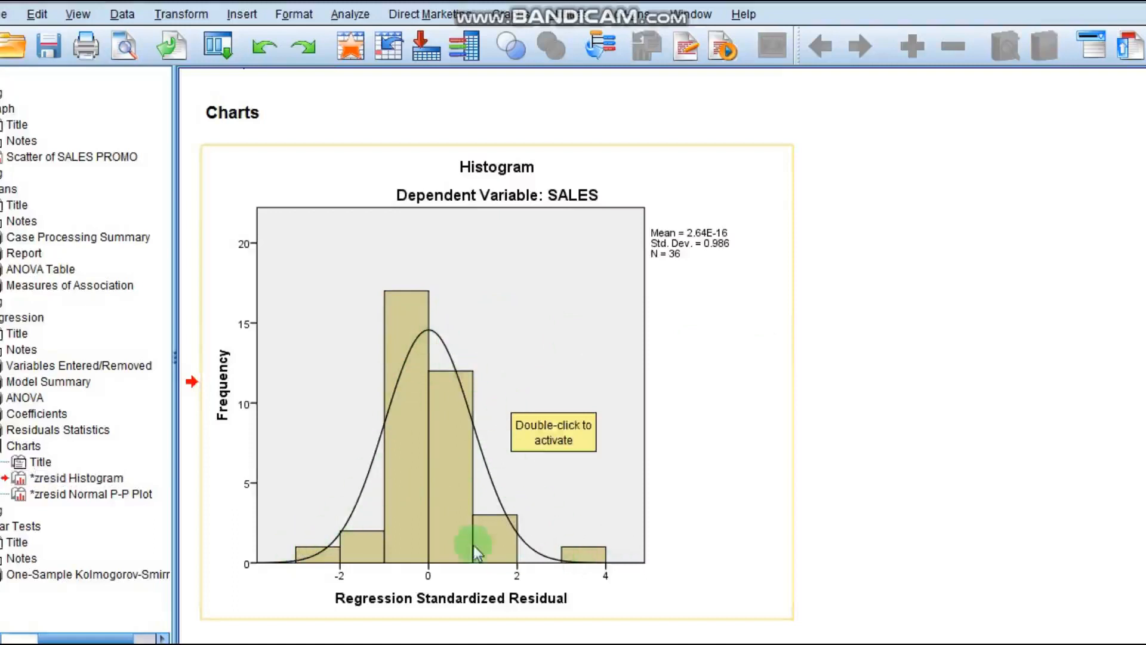
scroll(480, 512, "down", 10)
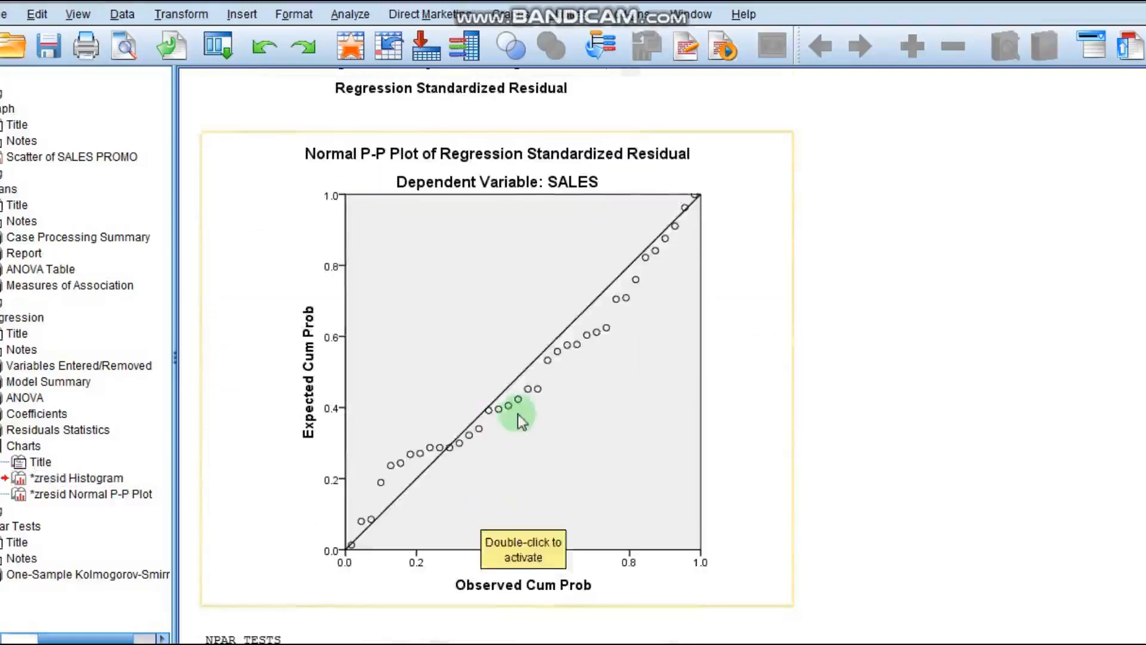
left_click(515, 412)
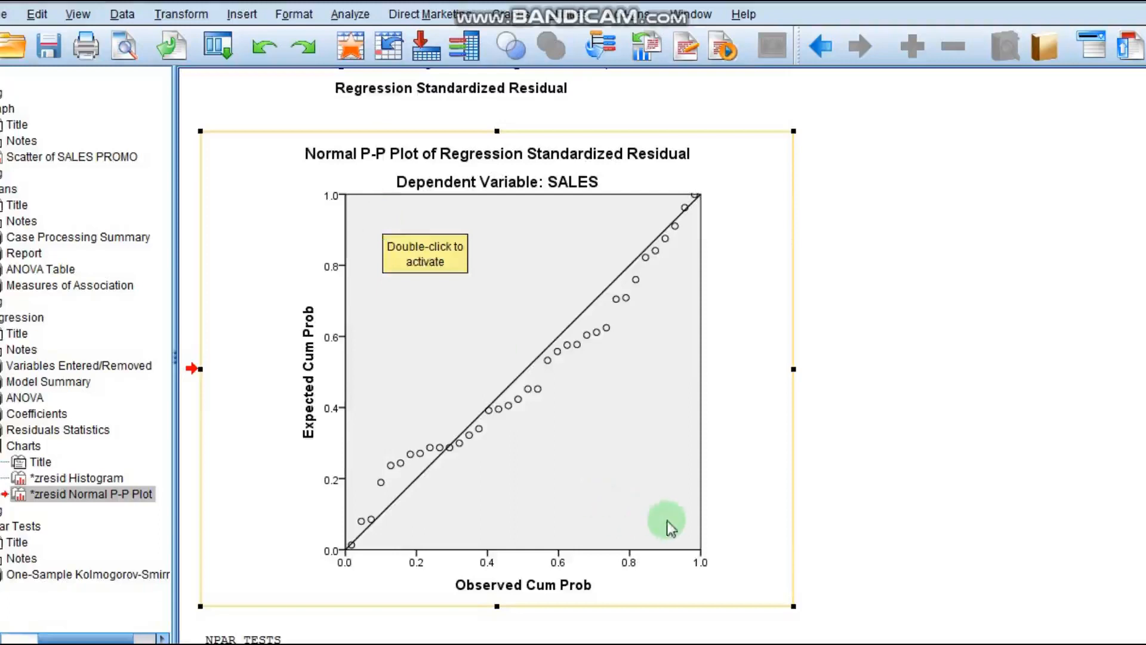
left_click(678, 454)
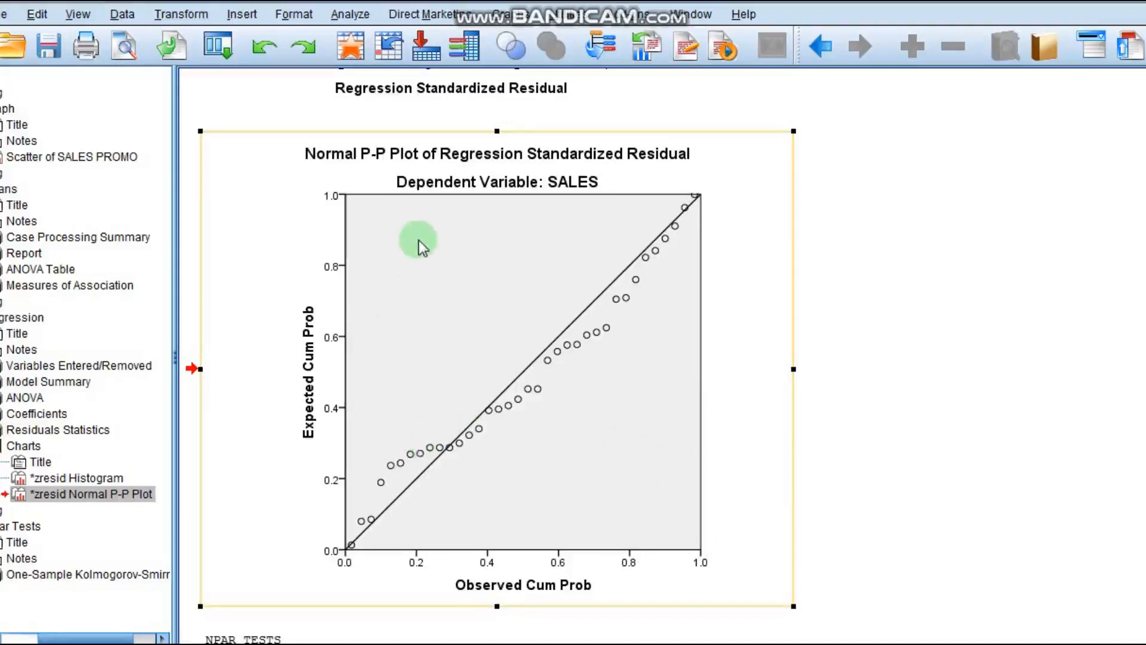
left_click(538, 309)
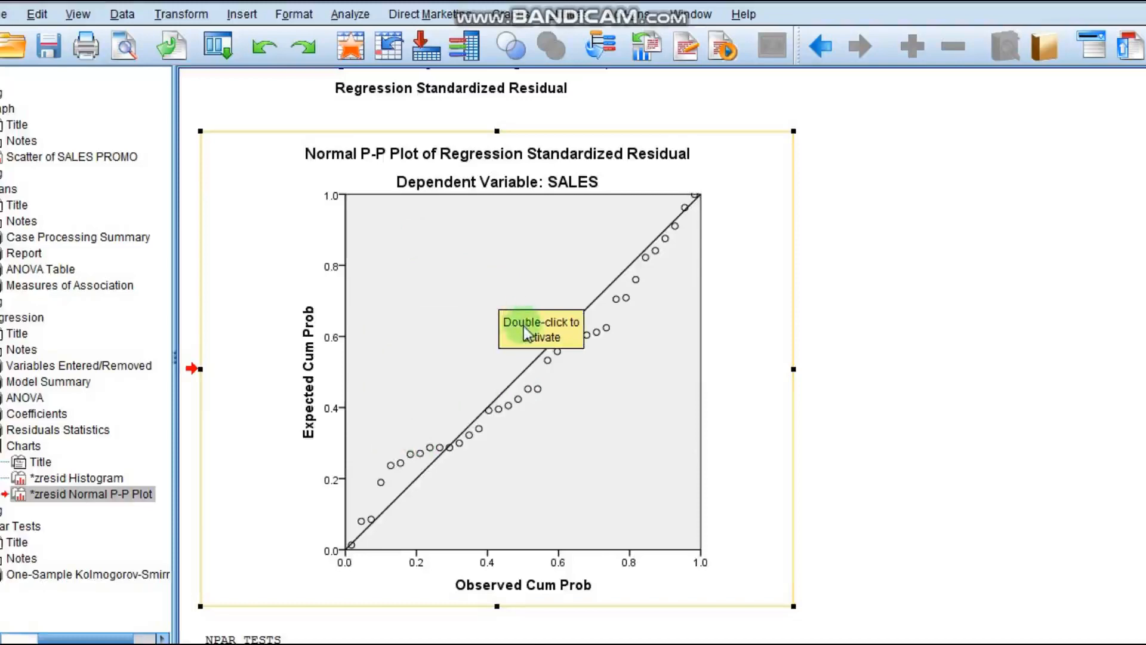
scroll(524, 326, "down", 3)
scroll(540, 335, "up", 9)
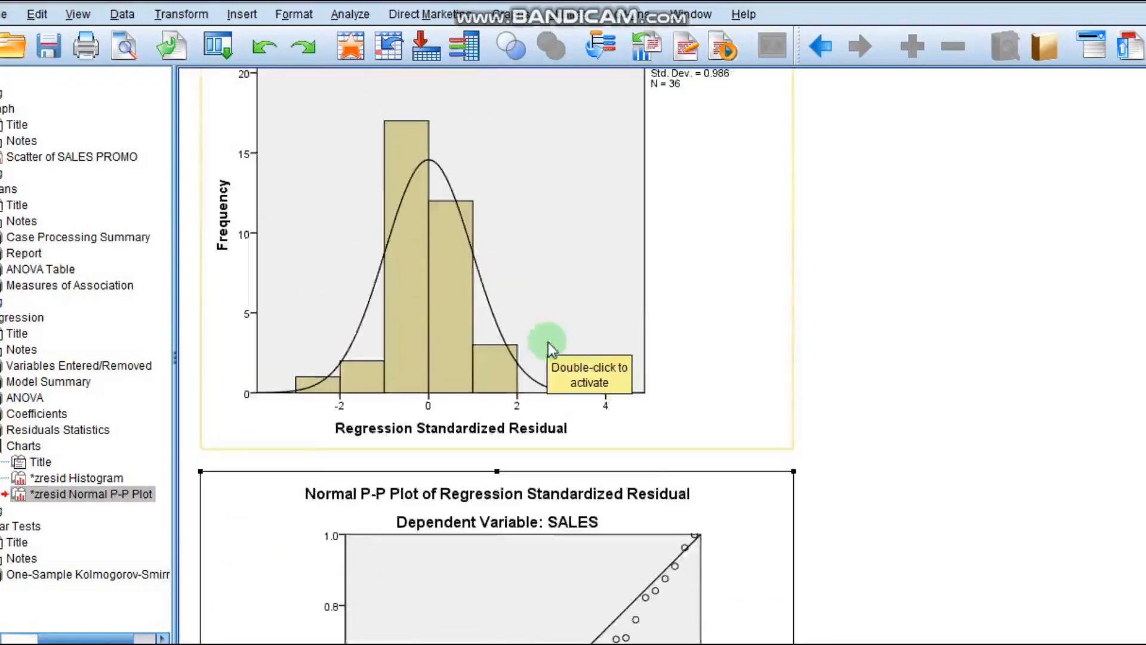
left_click(590, 342)
scroll(601, 395, "down", 4)
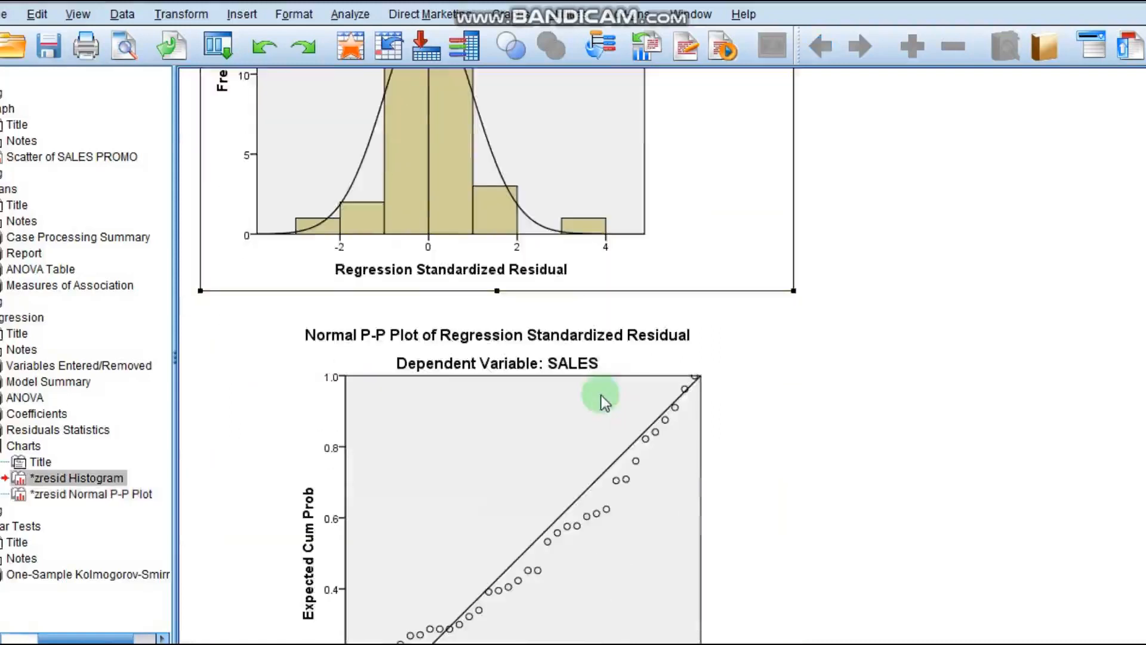
left_click(580, 422)
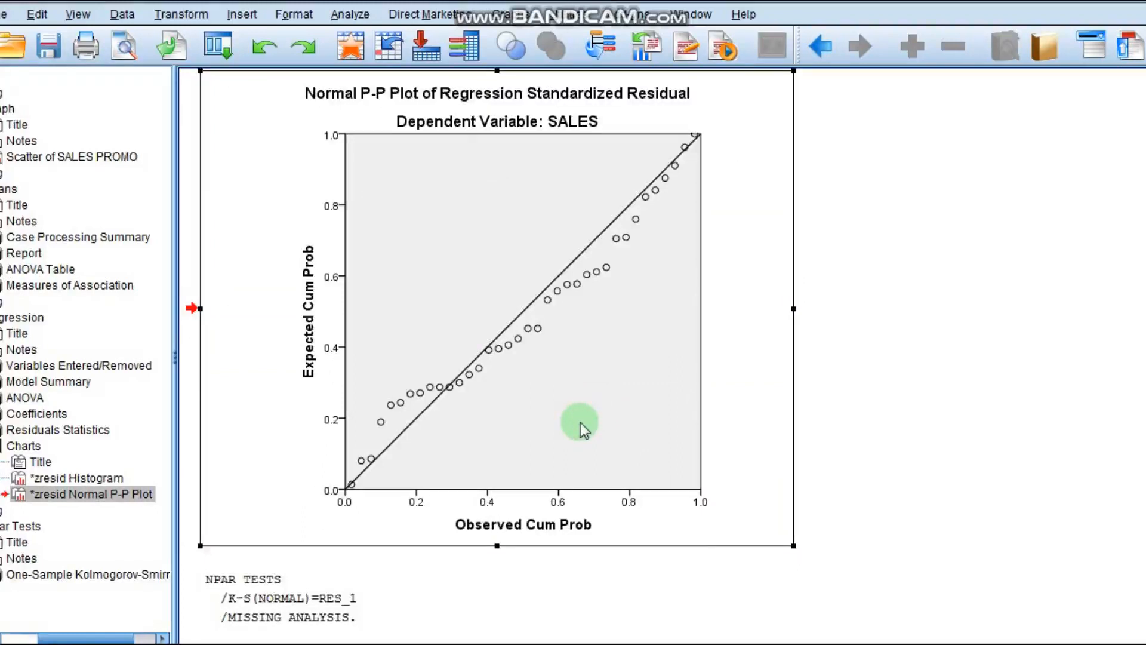
scroll(581, 421, "down", 5)
left_click(415, 459)
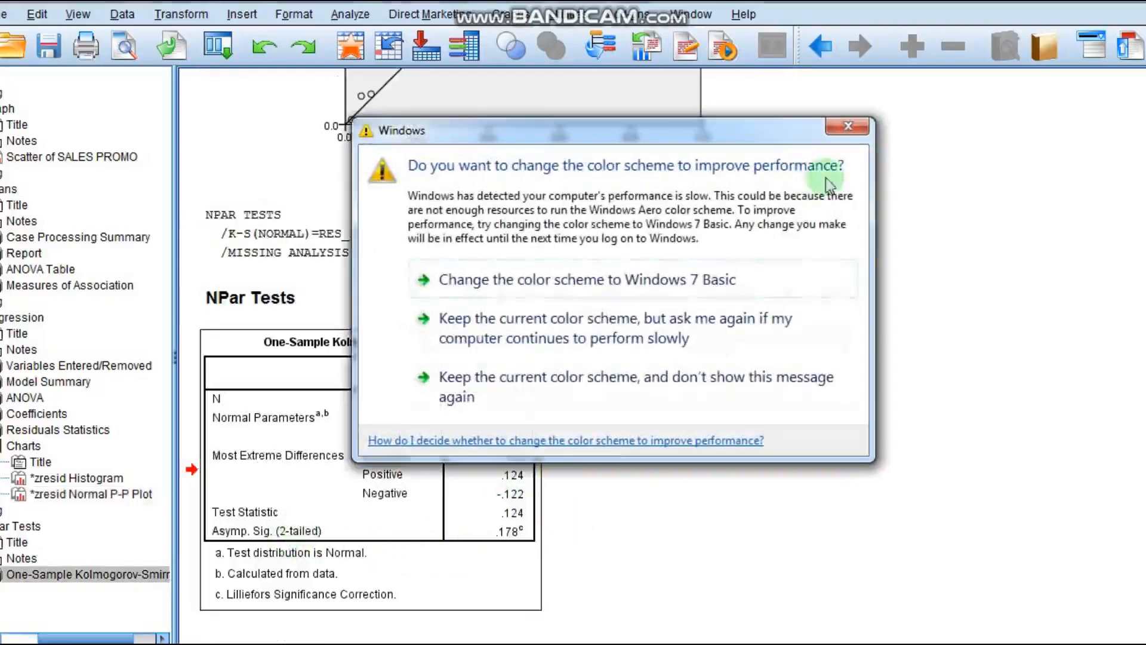
left_click(858, 126)
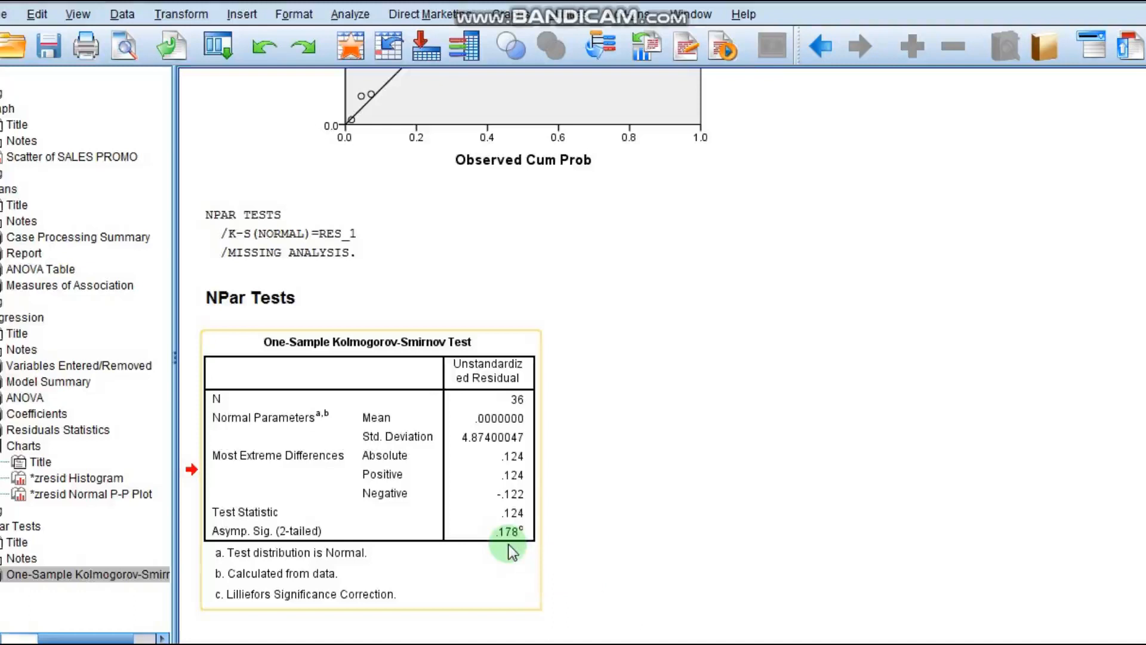
- Review the Kolmogorov-Smirnov significance value again alongside the histogram and P-P plot
left_click(633, 507)
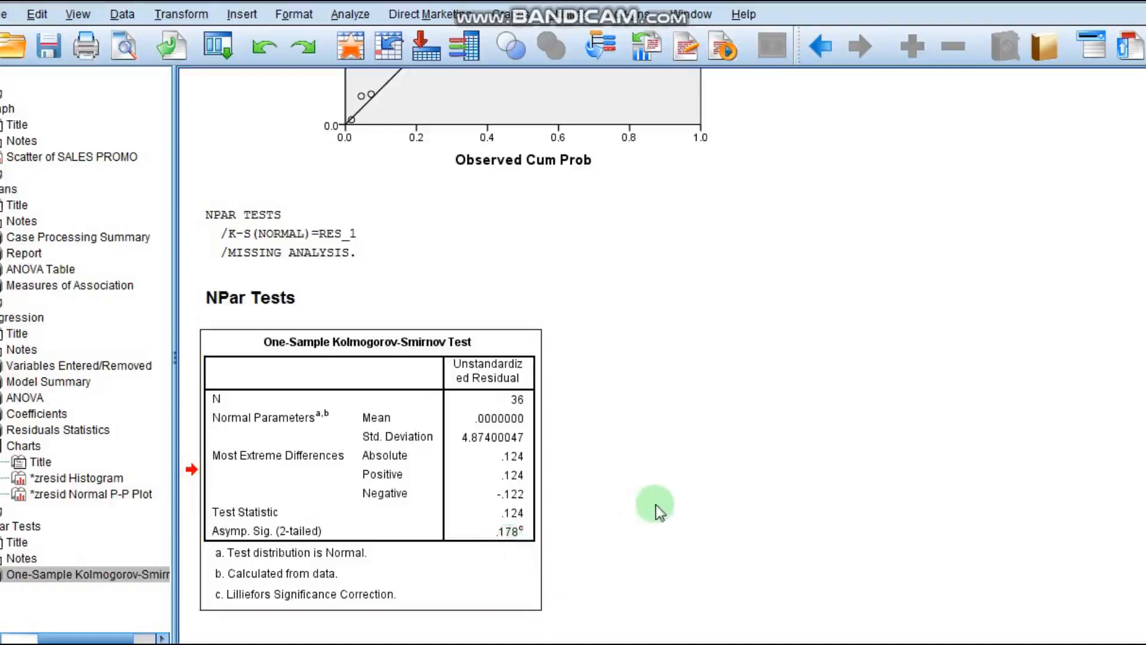
scroll(655, 504, "up", 10)
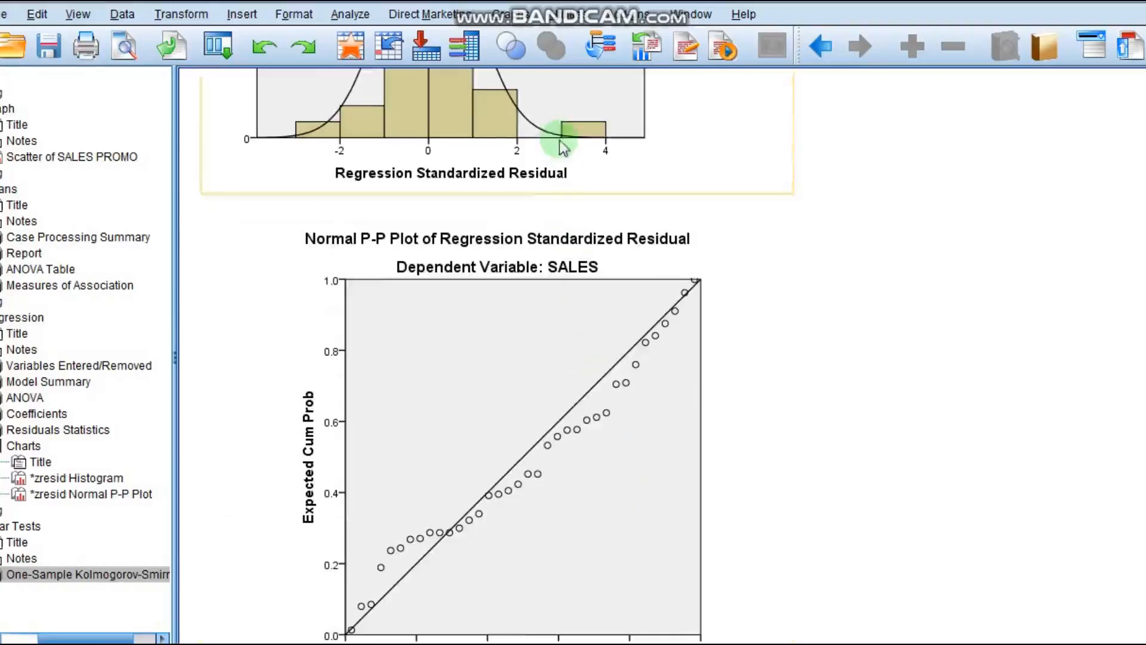
scroll(563, 499, "up", 5)
left_click(561, 152)
scroll(534, 383, "down", 3)
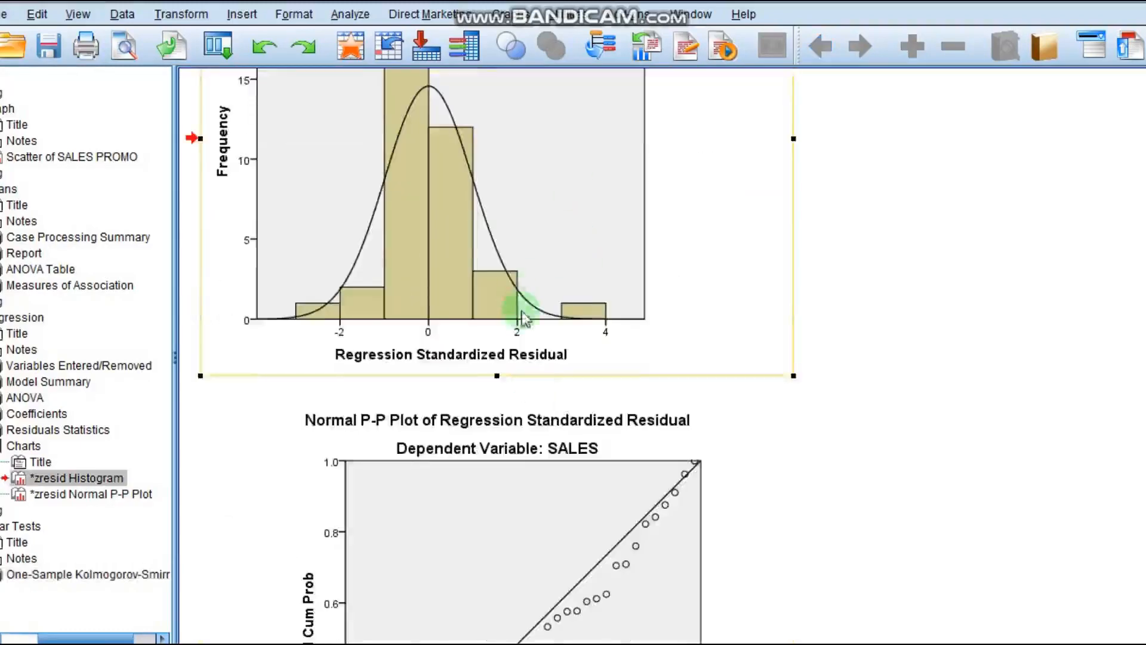
scroll(536, 418, "down", 3)
left_click(535, 419)
scroll(545, 435, "up", 3)
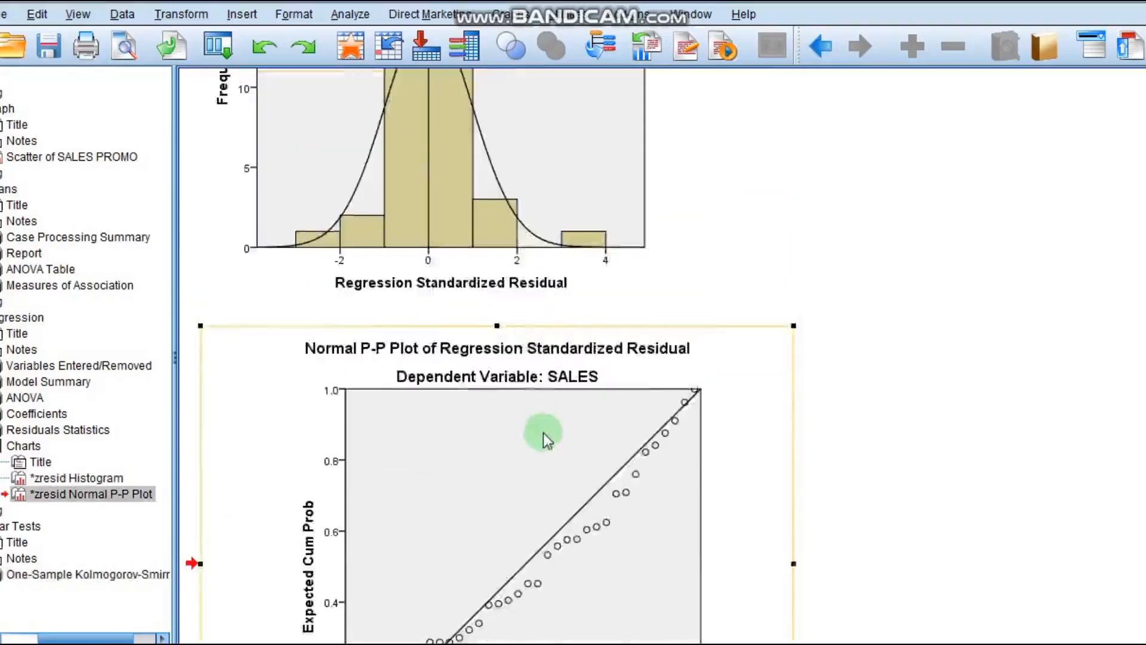
scroll(547, 440, "down", 6)
left_click(368, 413)
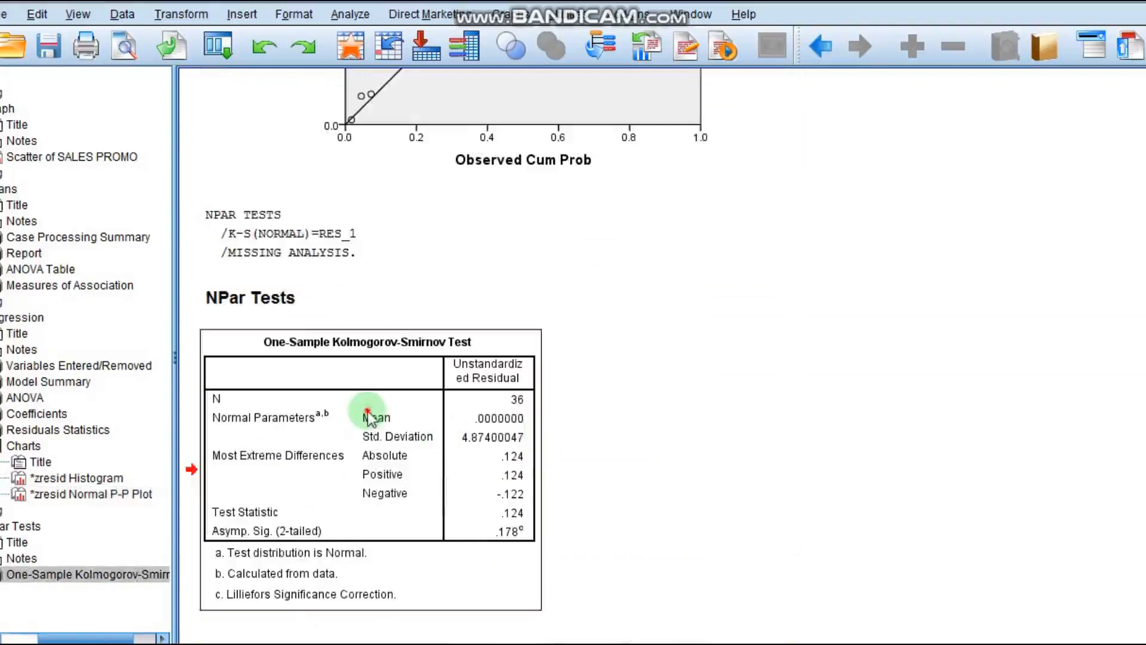